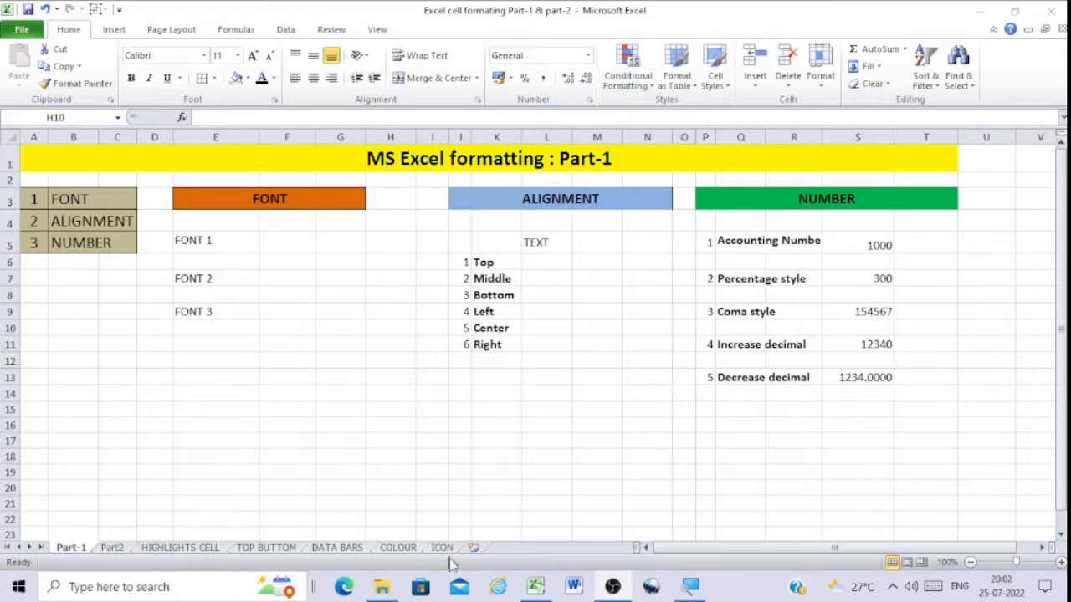
- Switch to the Excel workbook and set the font of the FONT 1 text in cell E5 to Algerian
{"action": "left_click", "coordinate": [535, 590]}
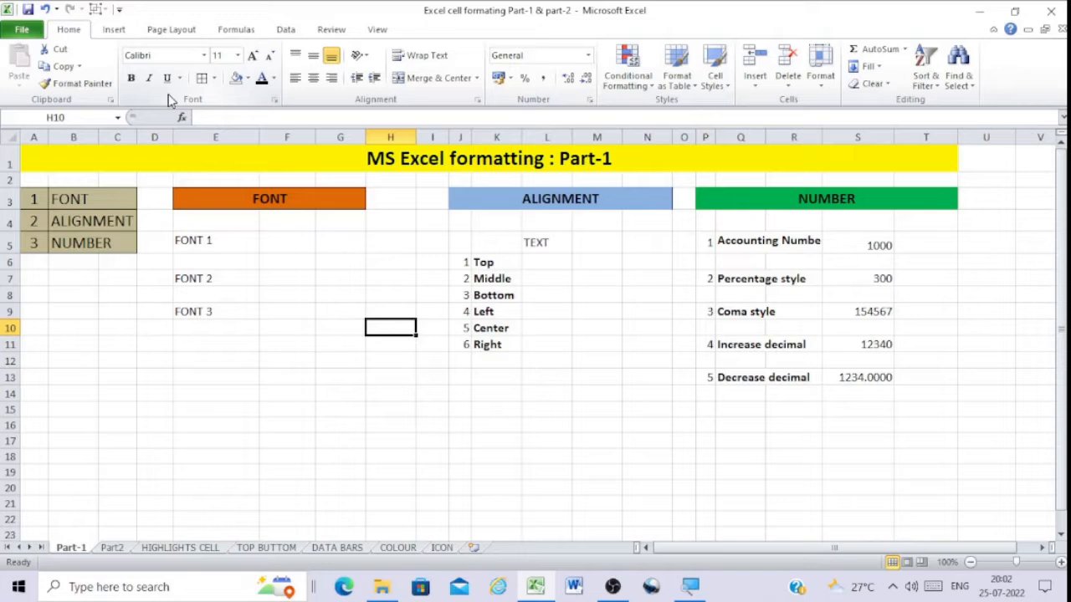
{"action": "left_click", "coordinate": [203, 242]}
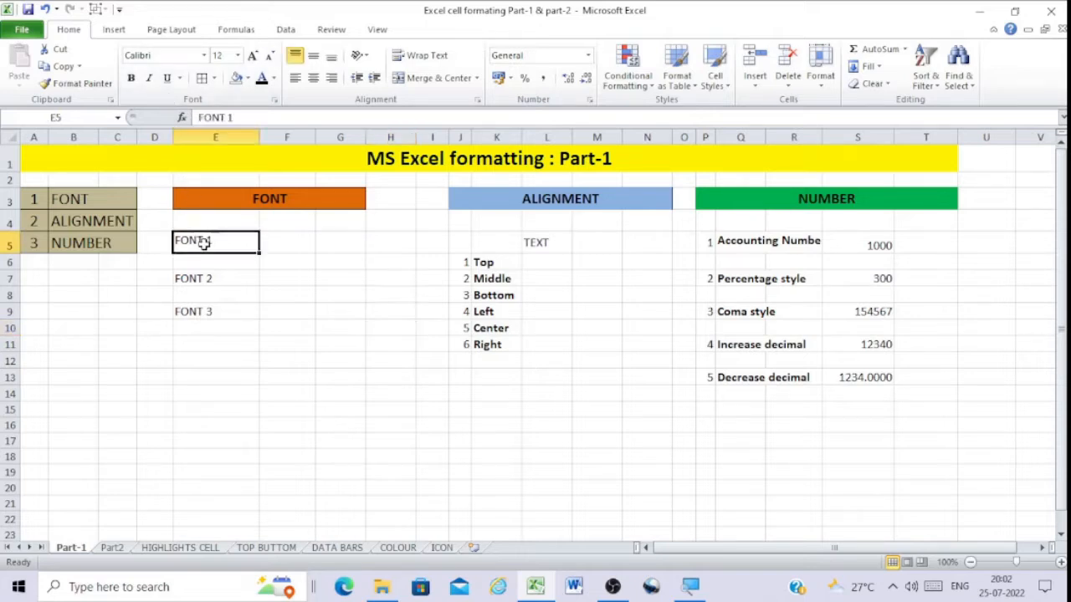
{"action": "left_click", "coordinate": [205, 56]}
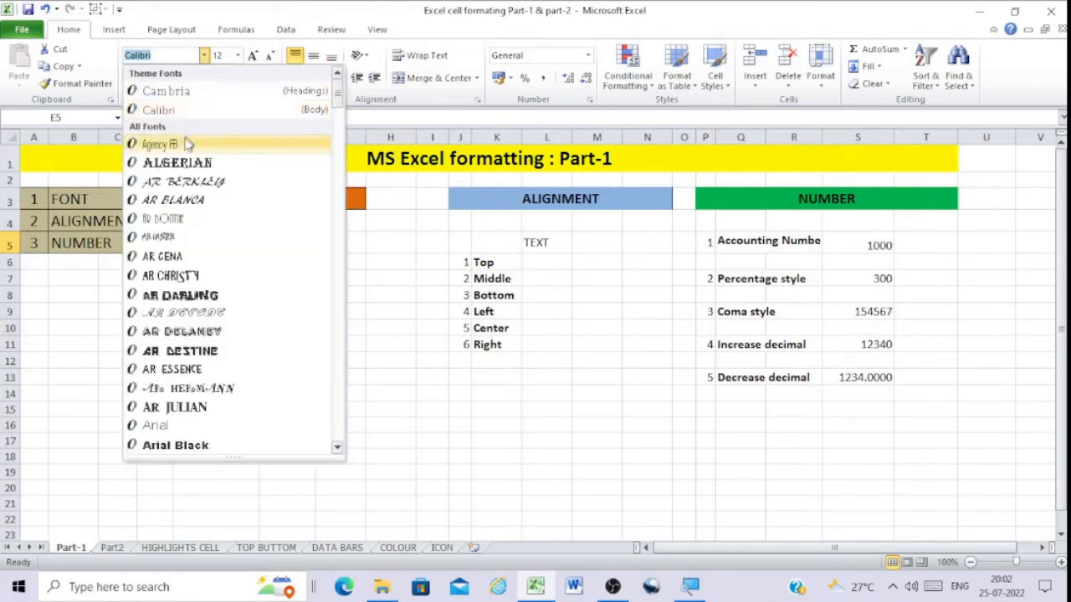
{"action": "left_click", "coordinate": [178, 163]}
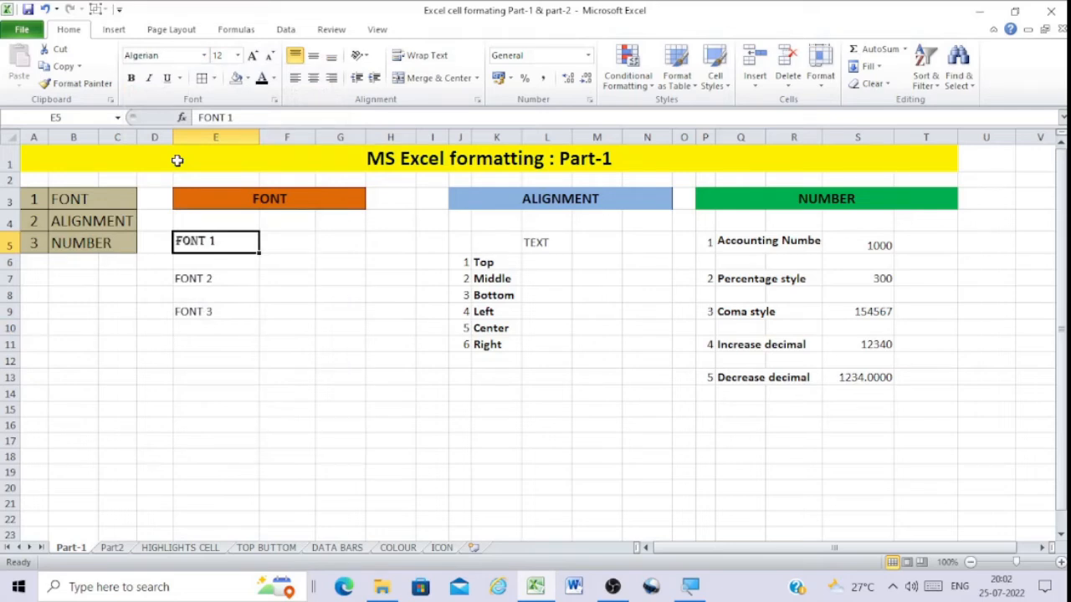
- Set the font of the FONT 2 text in cell E7 to AR JULIAN
{"action": "left_click", "coordinate": [219, 278]}
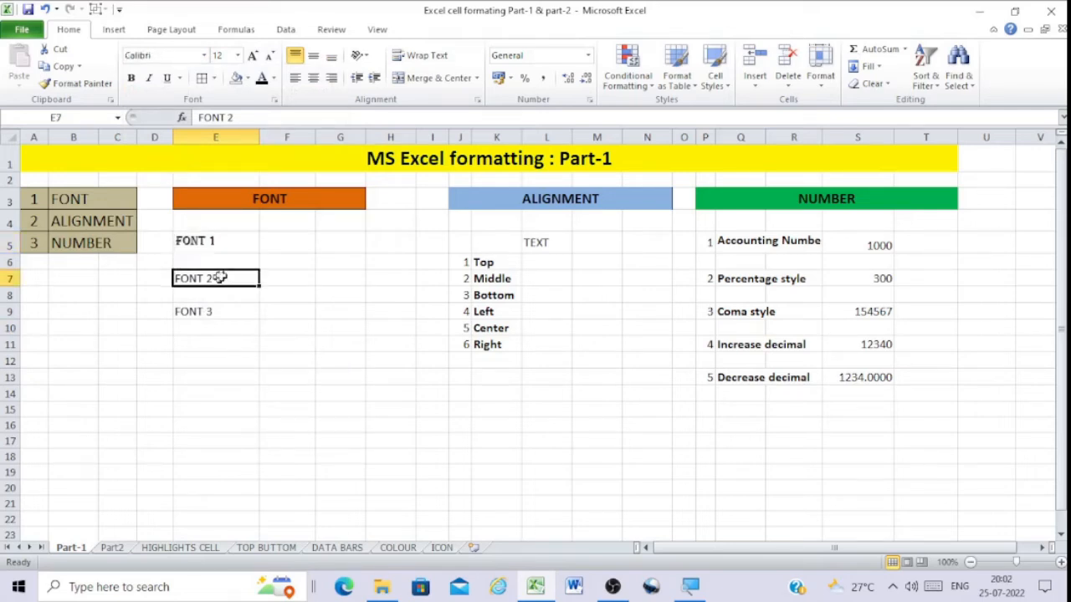
{"action": "left_click", "coordinate": [204, 56]}
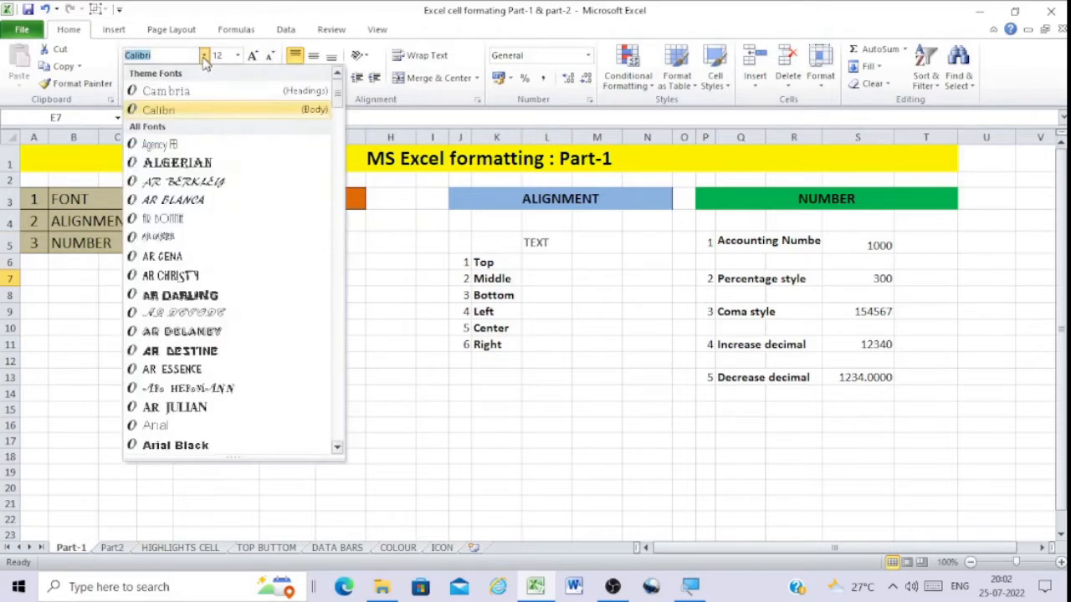
{"action": "left_click", "coordinate": [181, 407]}
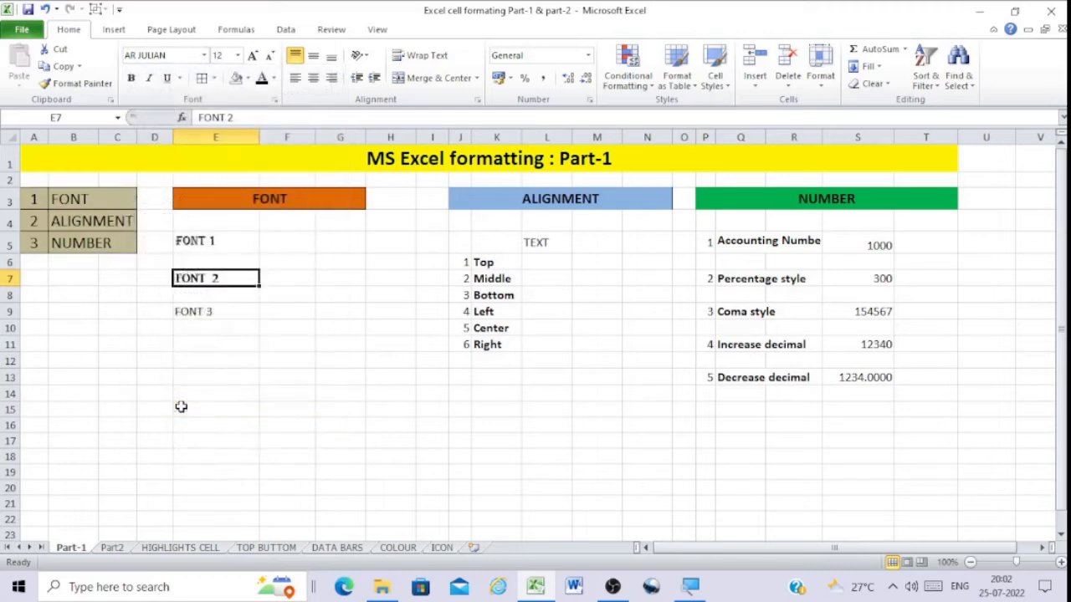
- Set the font of the FONT 3 text in cell E9 to AR BLANCA
{"action": "left_click", "coordinate": [211, 311]}
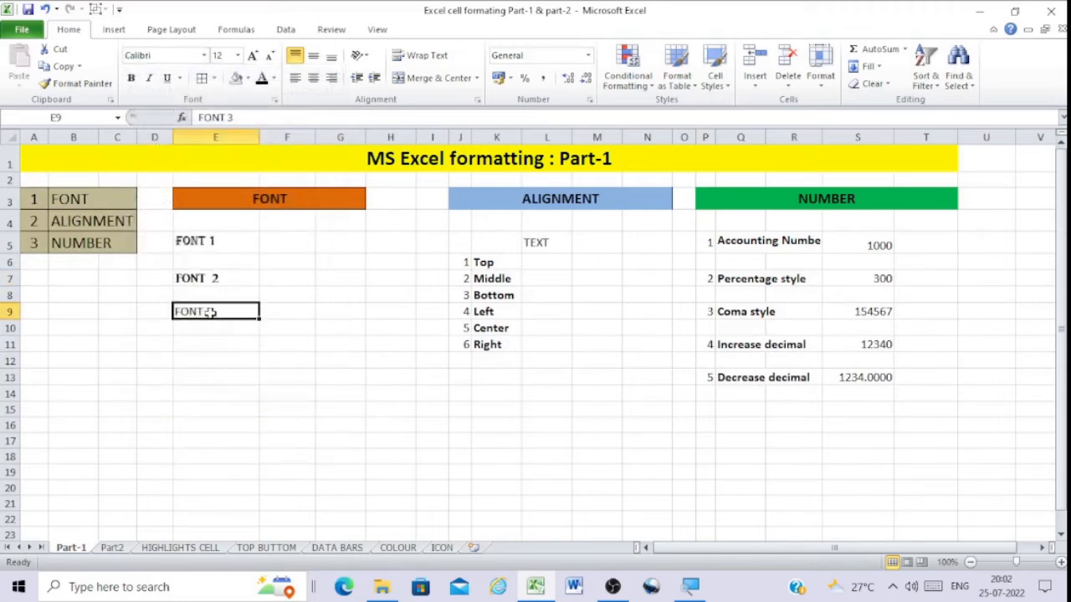
{"action": "left_click", "coordinate": [205, 56]}
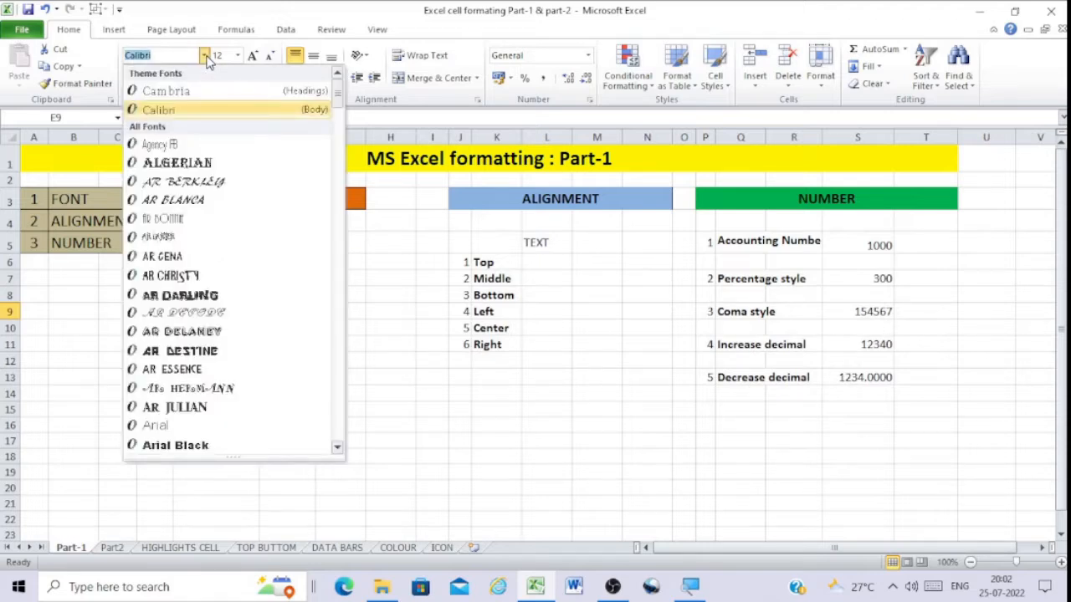
{"action": "left_click", "coordinate": [194, 201]}
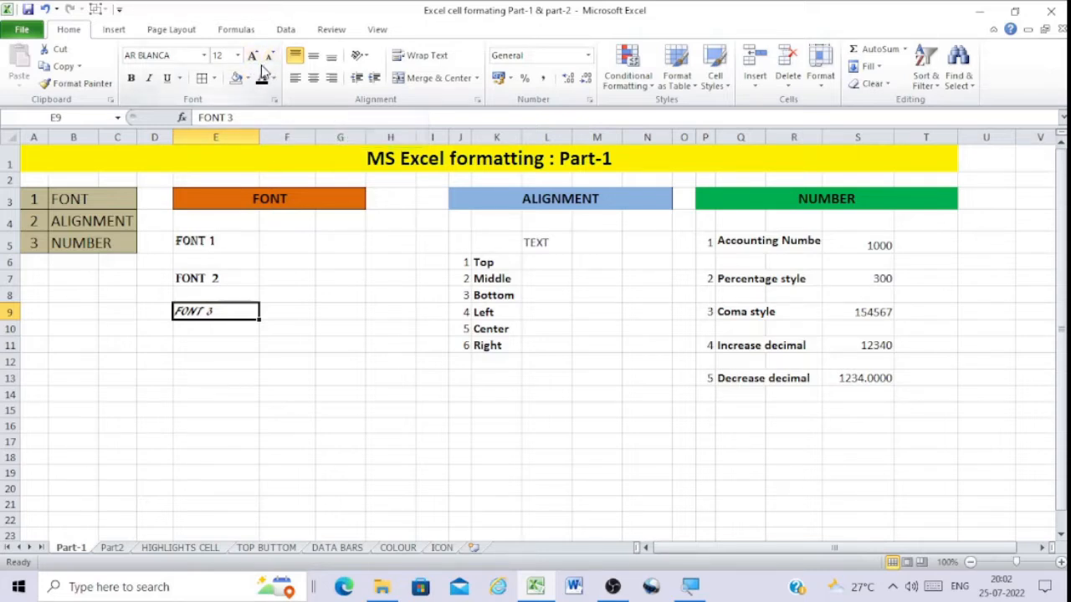
- Increase the font size of the FONT 1 text in cell E5 stepwise to 24
{"action": "left_click", "coordinate": [209, 241]}
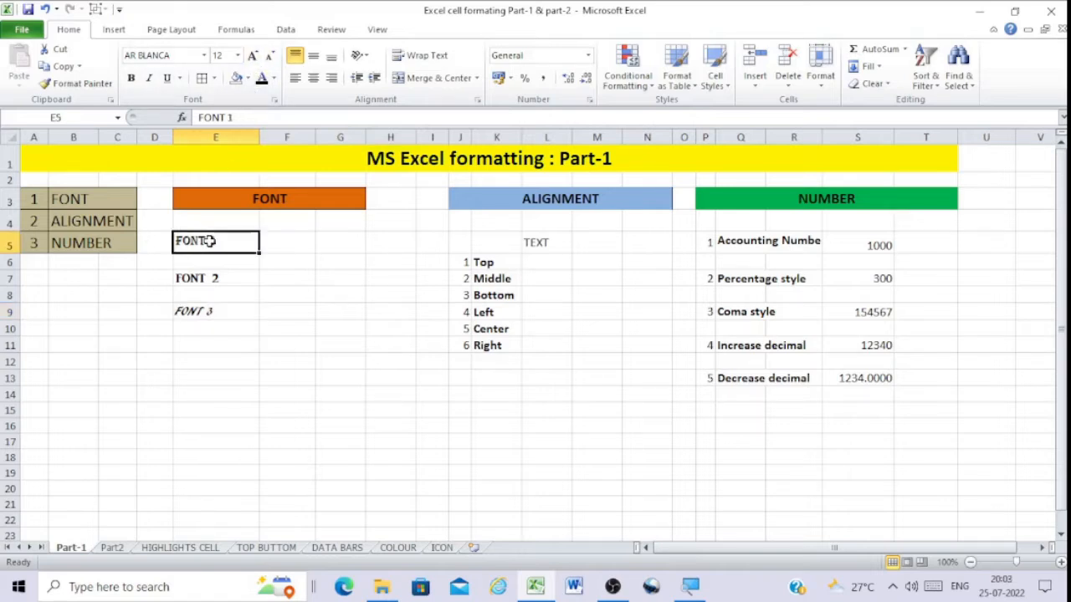
{"action": "left_click", "coordinate": [252, 57]}
{"action": "left_click", "coordinate": [252, 57]}
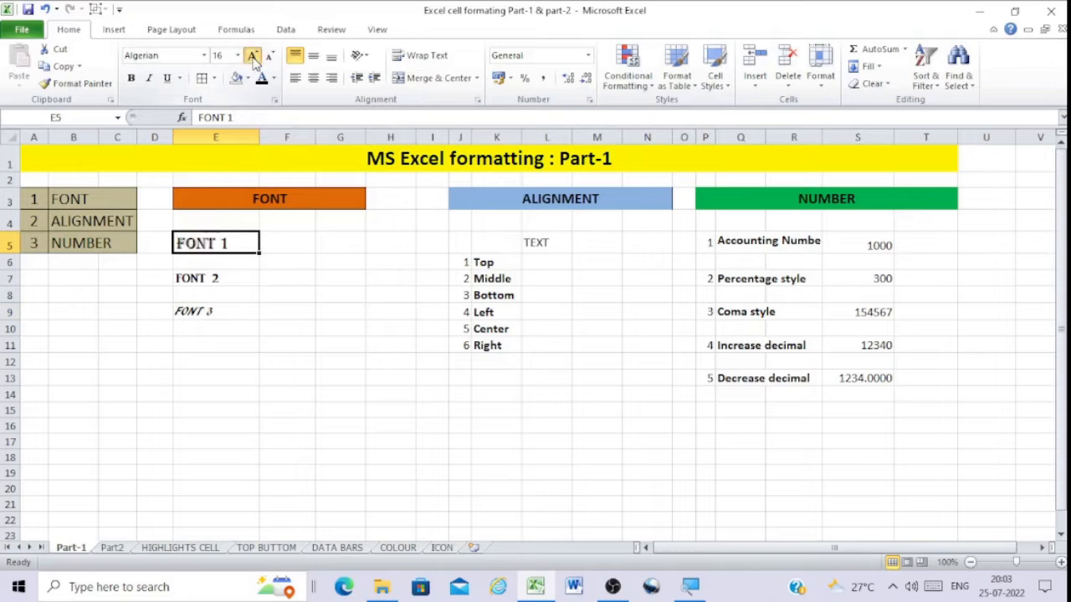
{"action": "left_click", "coordinate": [252, 57]}
{"action": "left_click", "coordinate": [252, 57]}
{"action": "left_click", "coordinate": [252, 57]}
{"action": "left_click", "coordinate": [252, 57]}
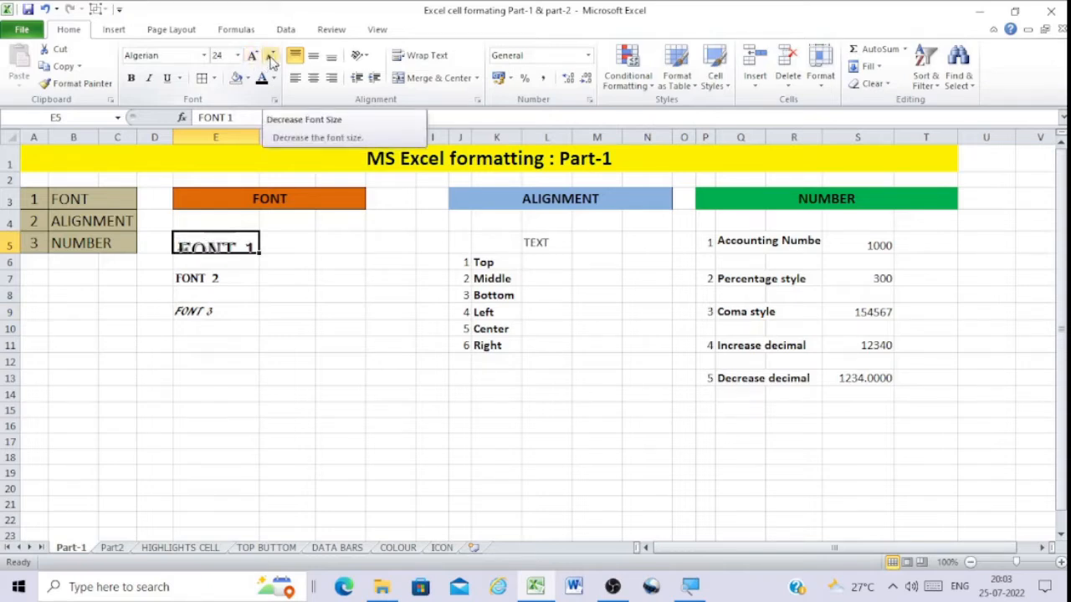
- Decrease the font size of the FONT 1 text in cell E5 stepwise to 12
{"action": "left_click", "coordinate": [271, 59]}
{"action": "left_click", "coordinate": [271, 58]}
{"action": "left_click", "coordinate": [271, 58]}
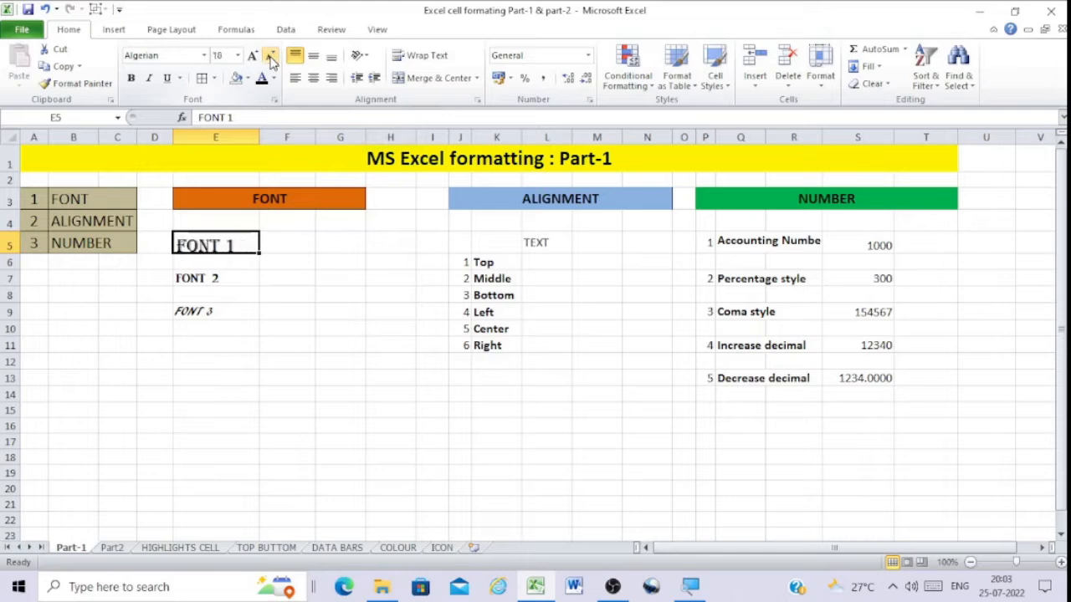
{"action": "left_click", "coordinate": [271, 59]}
{"action": "left_click", "coordinate": [271, 59]}
{"action": "left_click", "coordinate": [271, 59]}
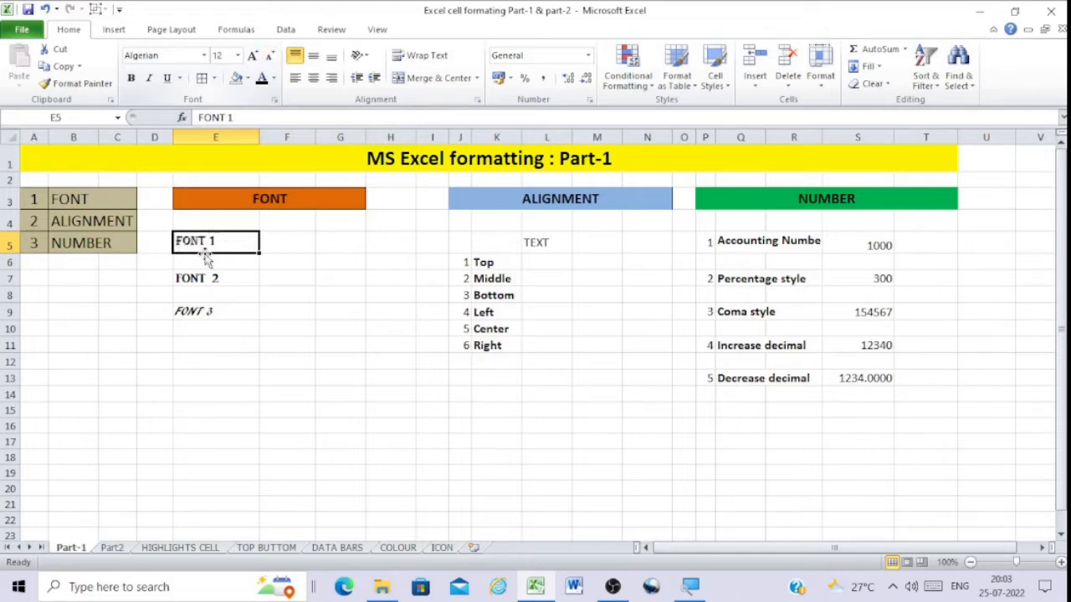
- Increase the font size of the FONT 2 text in cell E7 stepwise to 24
{"action": "left_click", "coordinate": [215, 278]}
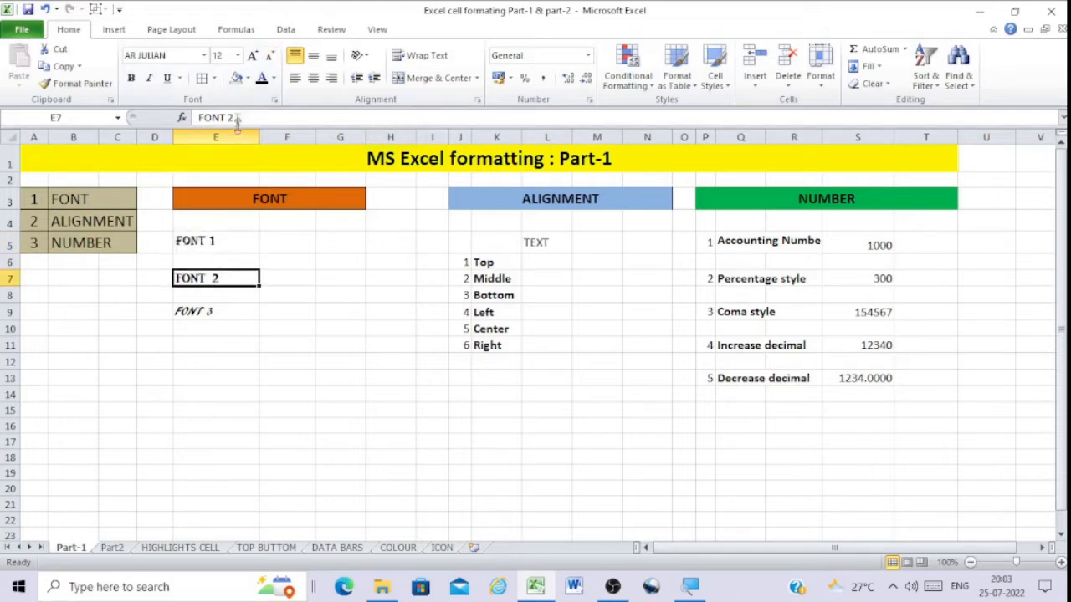
{"action": "left_click", "coordinate": [252, 57]}
{"action": "left_click", "coordinate": [252, 57]}
{"action": "left_click", "coordinate": [253, 57]}
{"action": "left_click", "coordinate": [252, 57]}
{"action": "left_click", "coordinate": [253, 57]}
{"action": "left_click", "coordinate": [252, 57]}
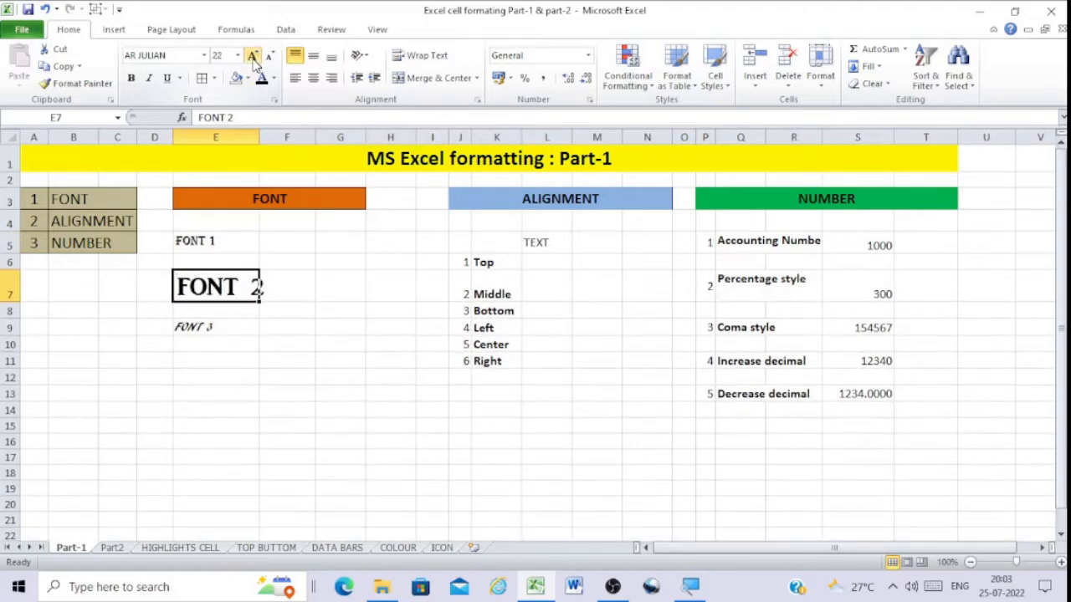
{"action": "left_click", "coordinate": [253, 57]}
- Decrease the font size of the FONT 2 text in cell E7 stepwise to 12
{"action": "left_click", "coordinate": [271, 56]}
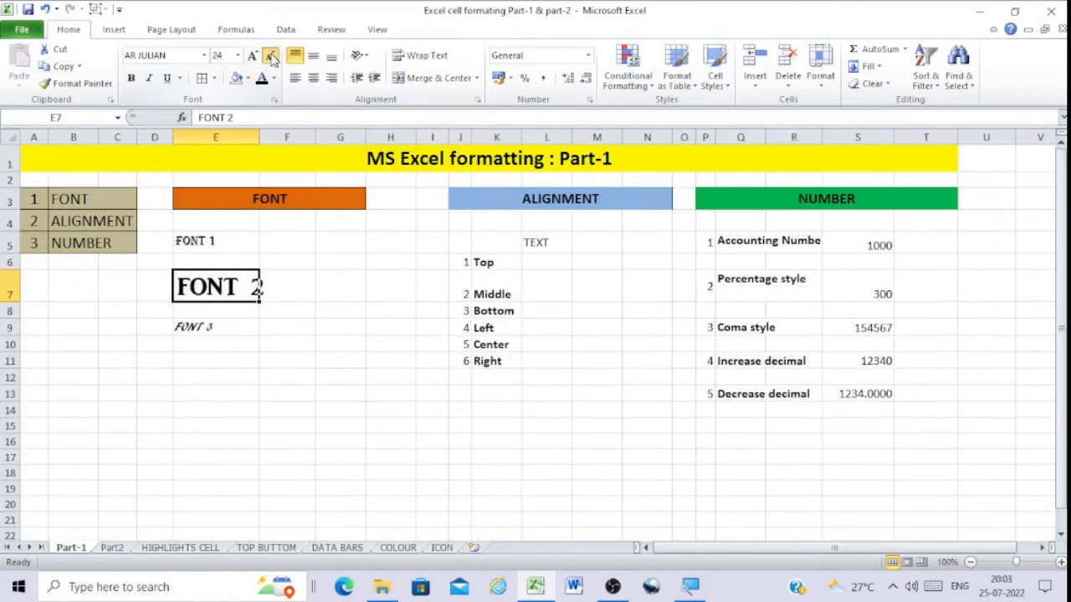
{"action": "left_click", "coordinate": [270, 56]}
{"action": "left_click", "coordinate": [271, 56]}
{"action": "left_click", "coordinate": [270, 56]}
{"action": "left_click", "coordinate": [270, 56]}
{"action": "left_click", "coordinate": [271, 56]}
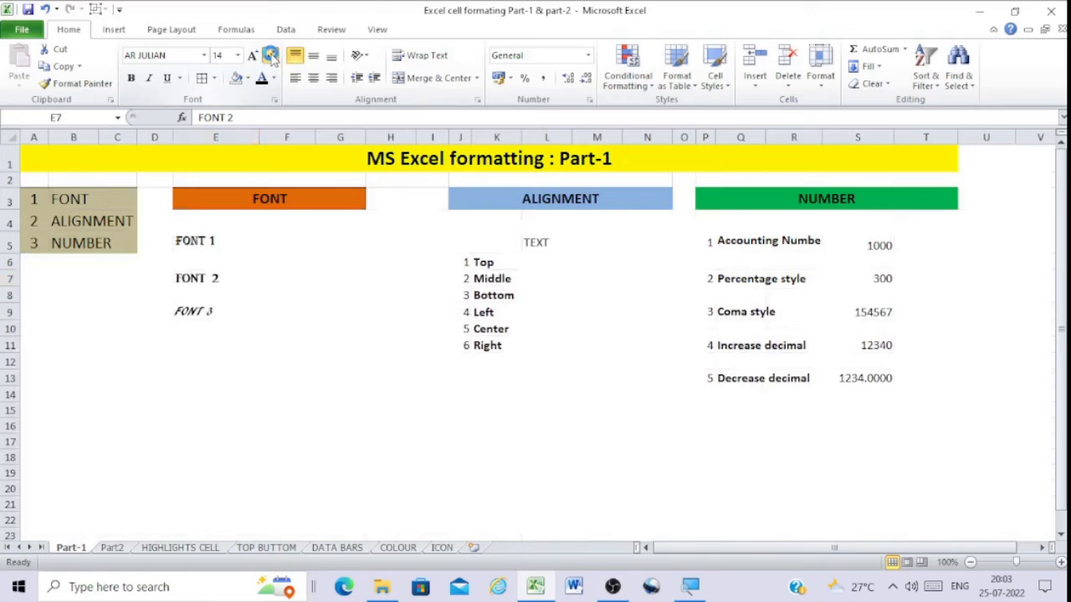
- Enlarge the FONT 3 text in cell E9 through several font size increases
{"action": "left_click", "coordinate": [195, 312]}
{"action": "left_click", "coordinate": [254, 55]}
{"action": "left_click", "coordinate": [254, 55]}
{"action": "left_click", "coordinate": [255, 55]}
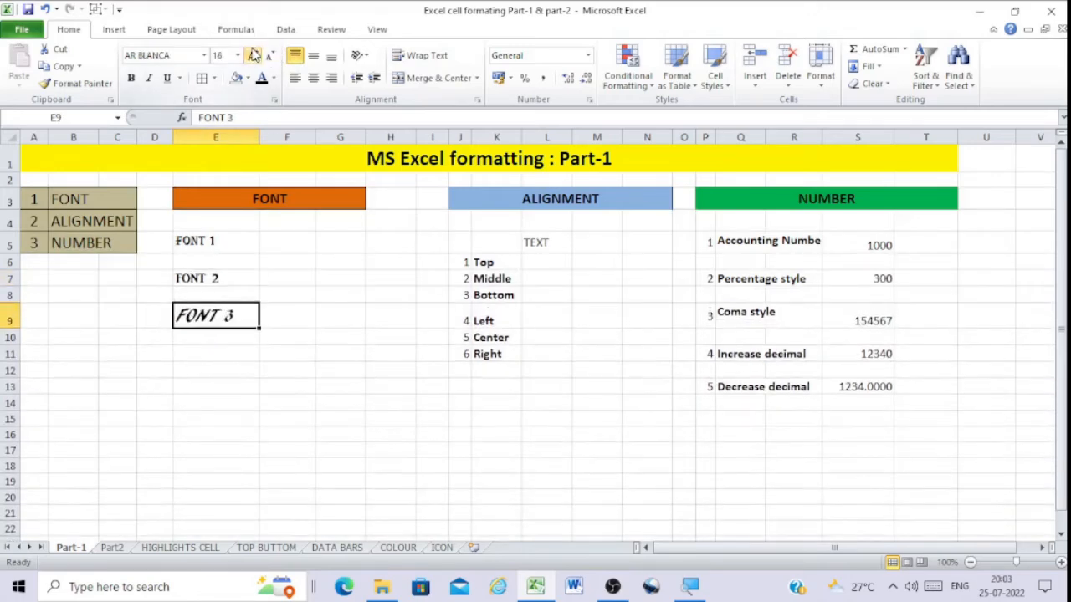
{"action": "left_click", "coordinate": [255, 55]}
{"action": "left_click", "coordinate": [255, 55]}
- Decrease the font size of the FONT 3 text in cell E9 stepwise to 12
{"action": "left_click", "coordinate": [268, 60]}
{"action": "left_click", "coordinate": [268, 61]}
{"action": "left_click", "coordinate": [268, 60]}
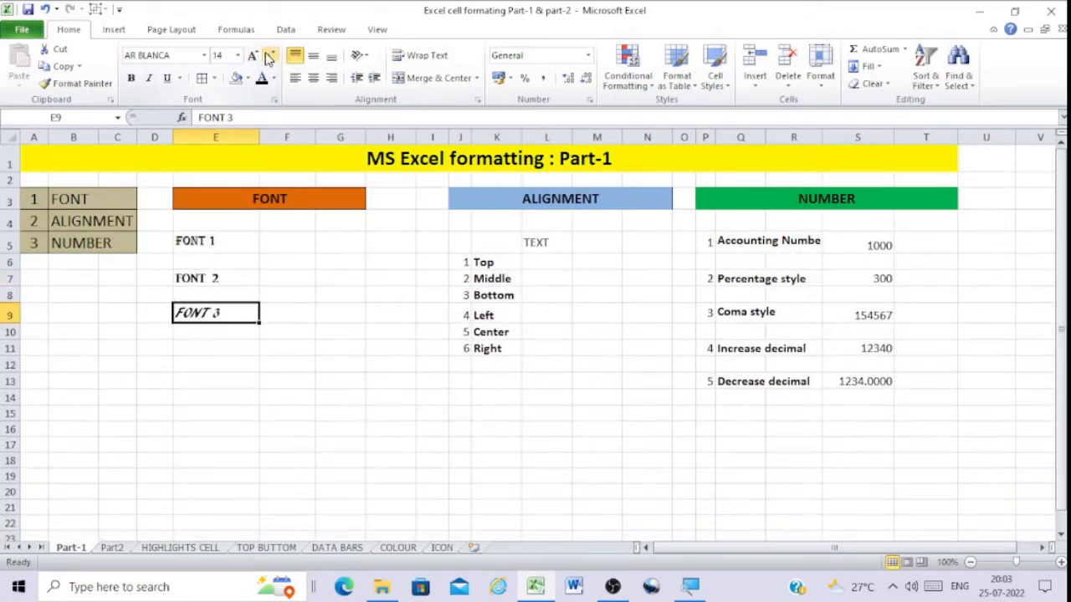
{"action": "left_click", "coordinate": [268, 61]}
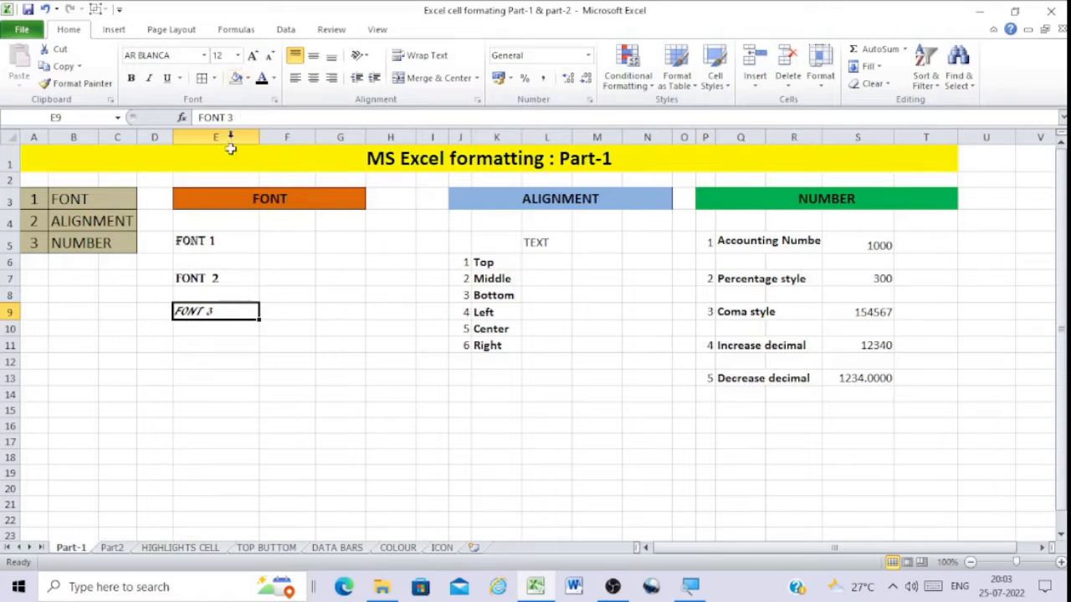
- Preview preset font sizes such as 16 on the FONT 3 text without applying one
{"action": "left_click", "coordinate": [237, 55]}
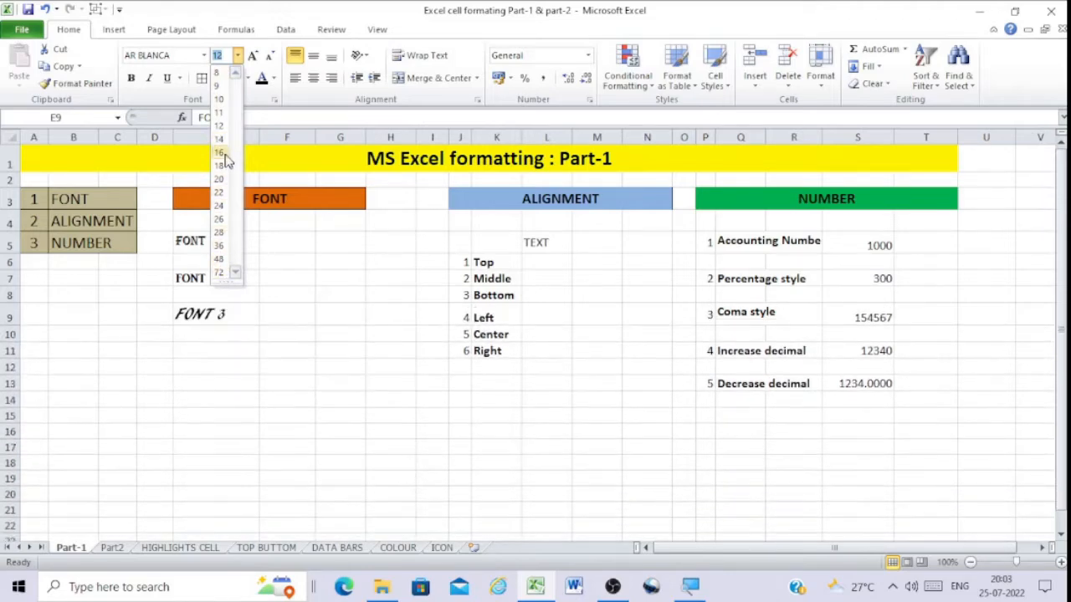
{"action": "left_click", "coordinate": [312, 279]}
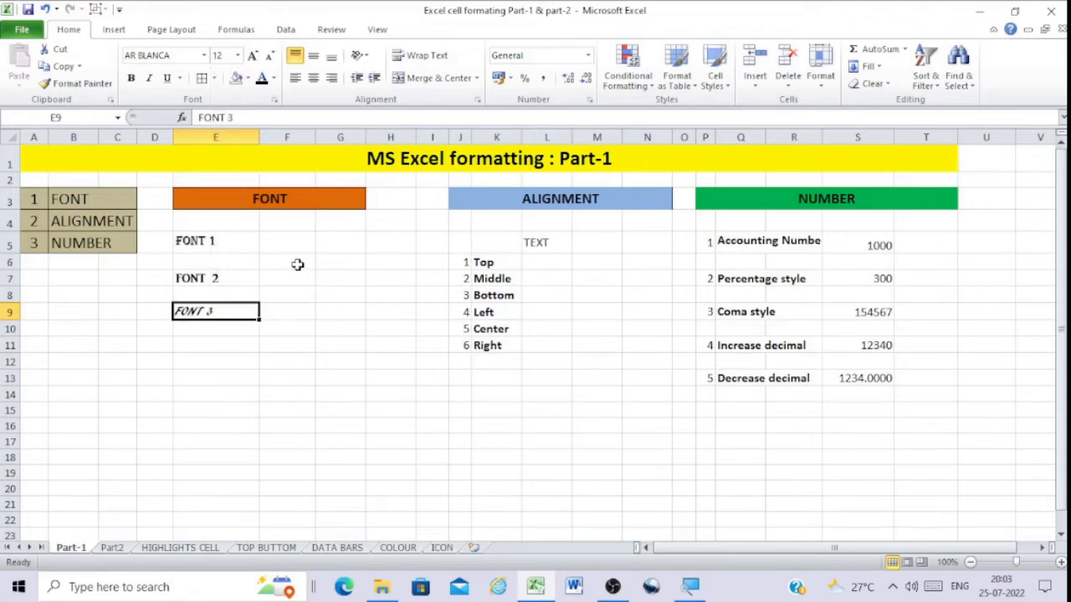
- Colour the FONT 1 text in cell E5 red and give the cell an orange fill
{"action": "left_click", "coordinate": [215, 241]}
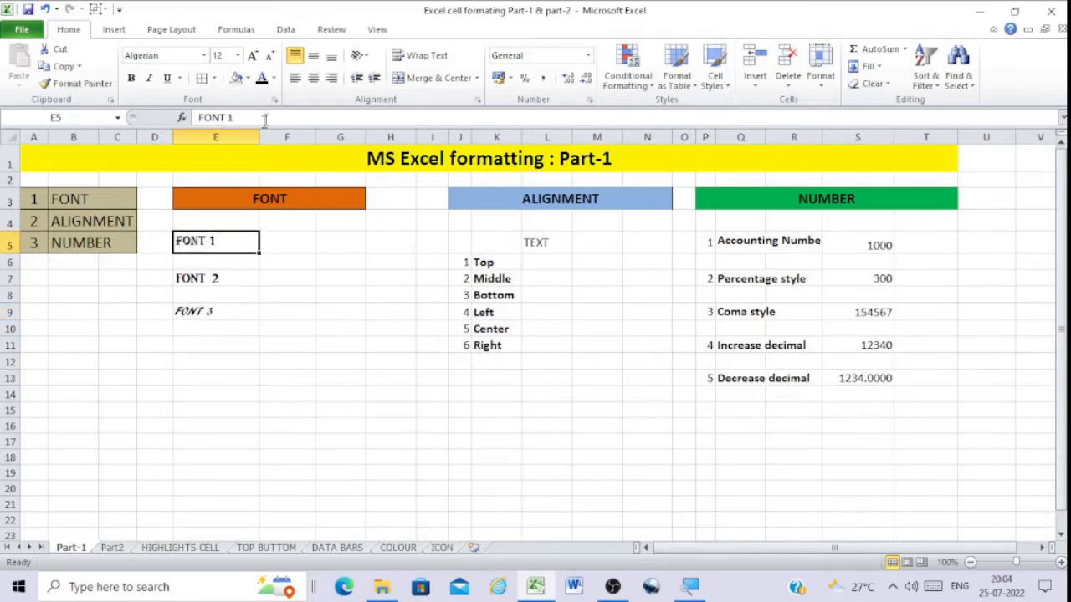
{"action": "left_click", "coordinate": [275, 78]}
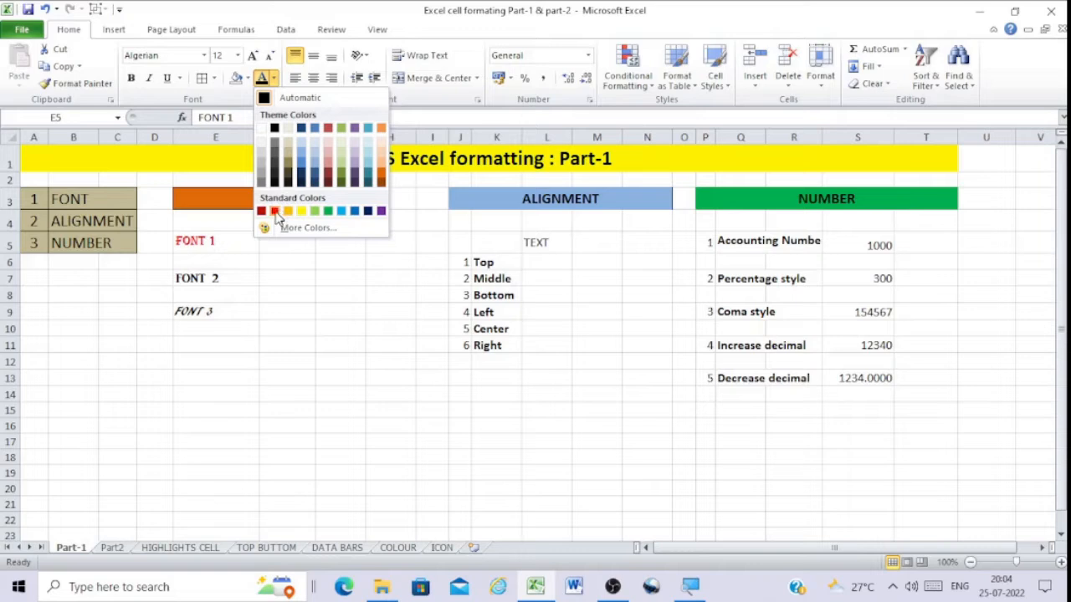
{"action": "left_click", "coordinate": [276, 210]}
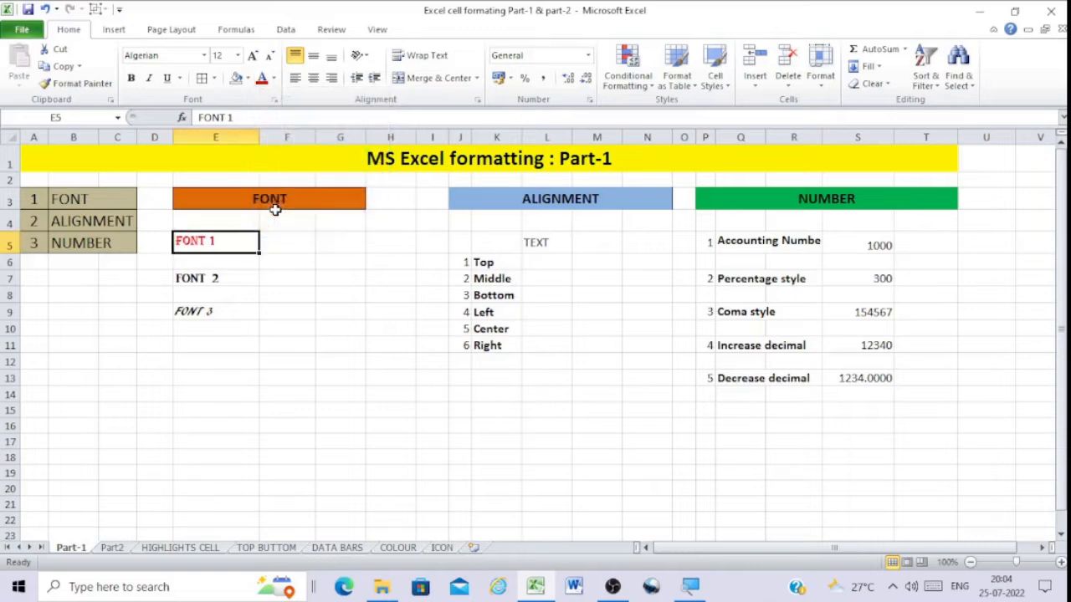
{"action": "left_click", "coordinate": [249, 79]}
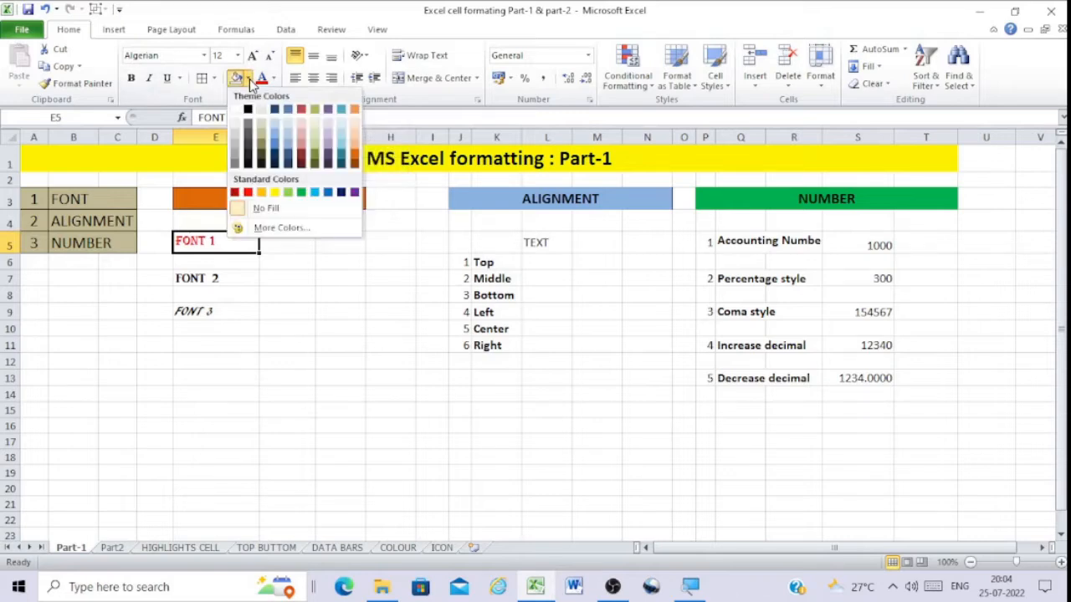
{"action": "left_click", "coordinate": [262, 192]}
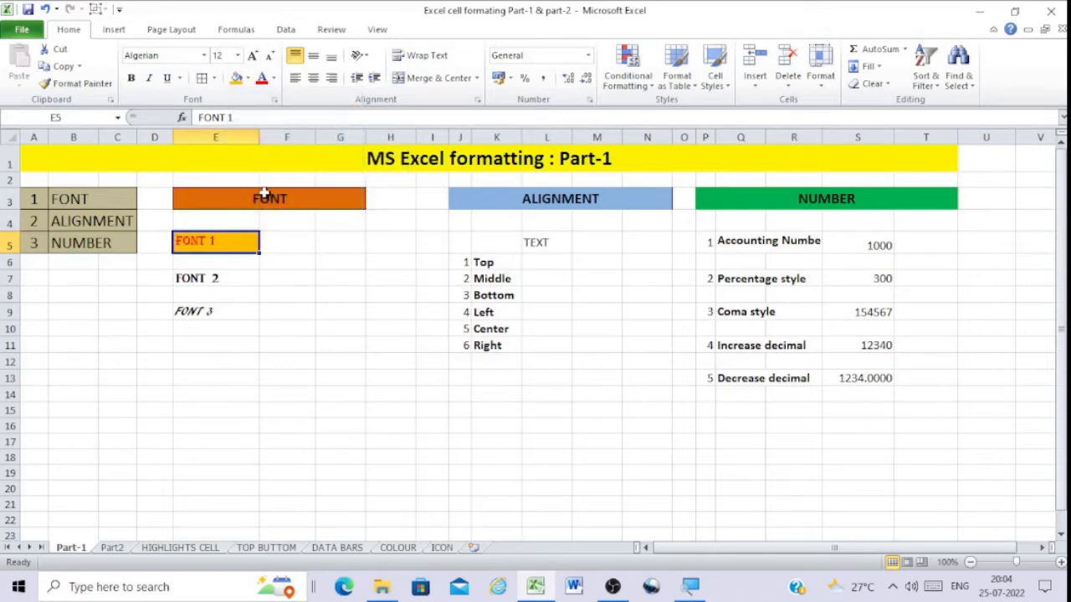
- Colour the FONT 2 text in cell E7 dark red and give the cell a light purple fill
{"action": "left_click", "coordinate": [219, 280]}
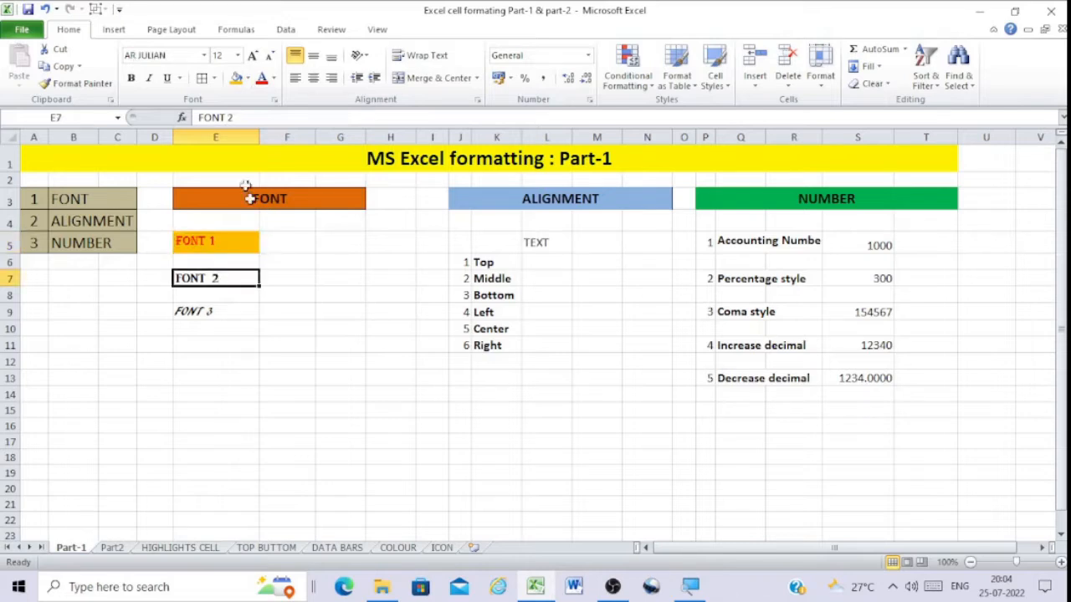
{"action": "left_click", "coordinate": [274, 78]}
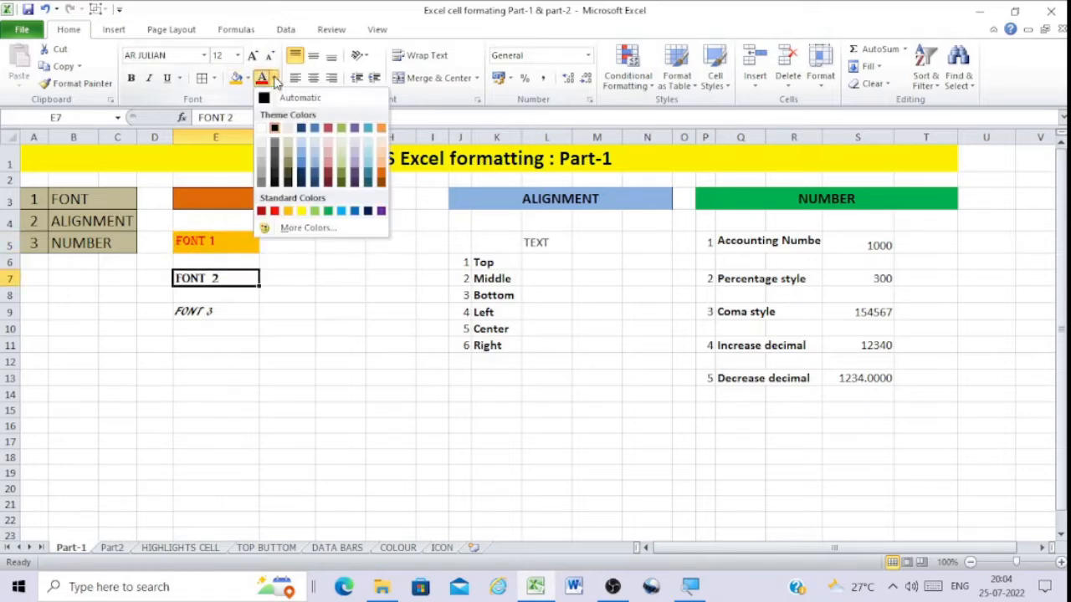
{"action": "left_click", "coordinate": [328, 176]}
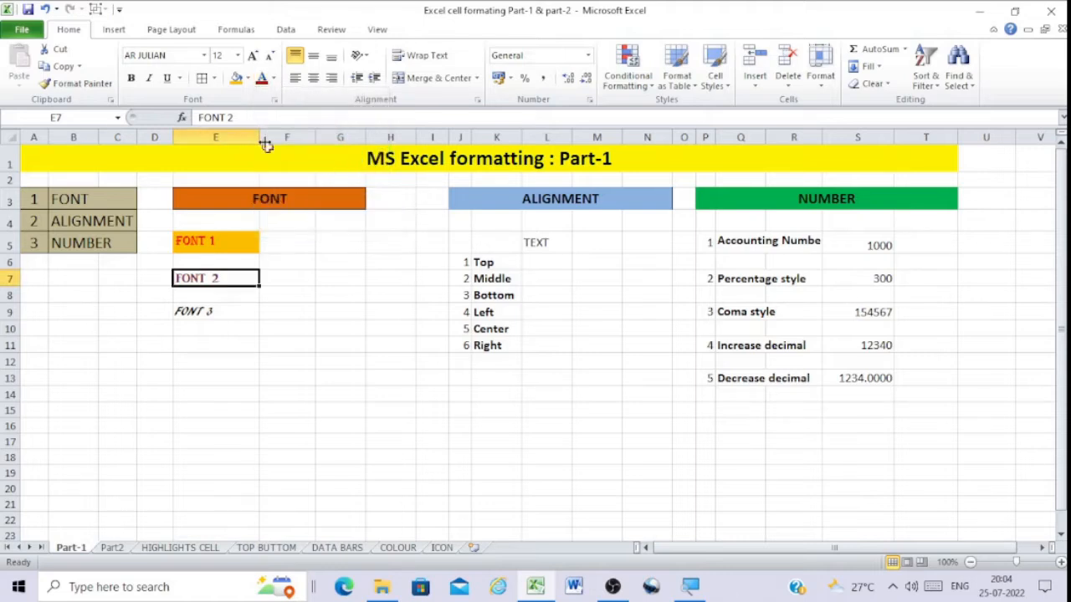
{"action": "left_click", "coordinate": [248, 78]}
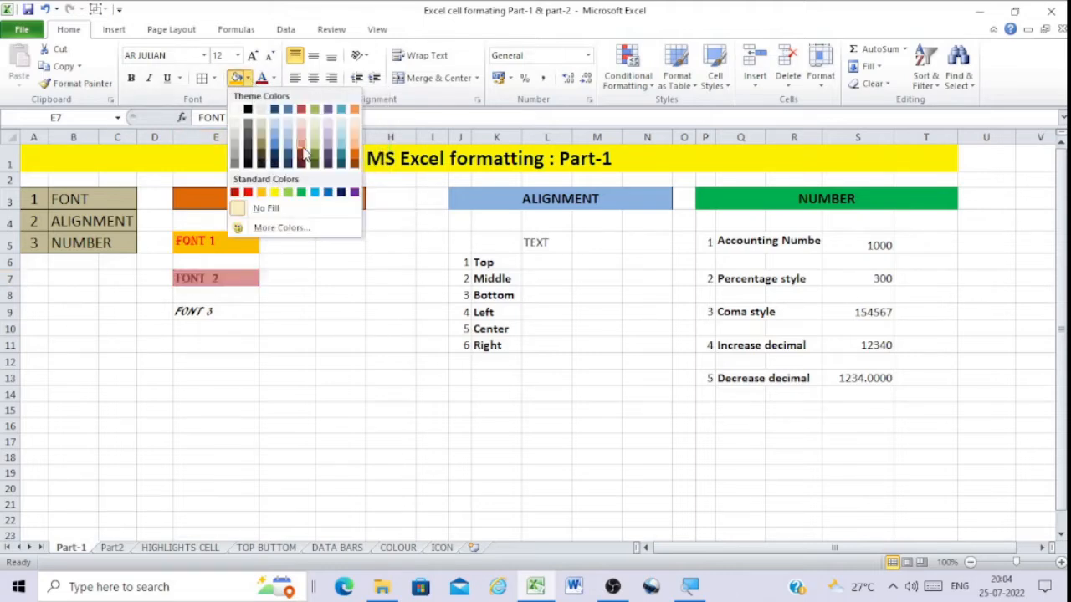
{"action": "left_click", "coordinate": [329, 152]}
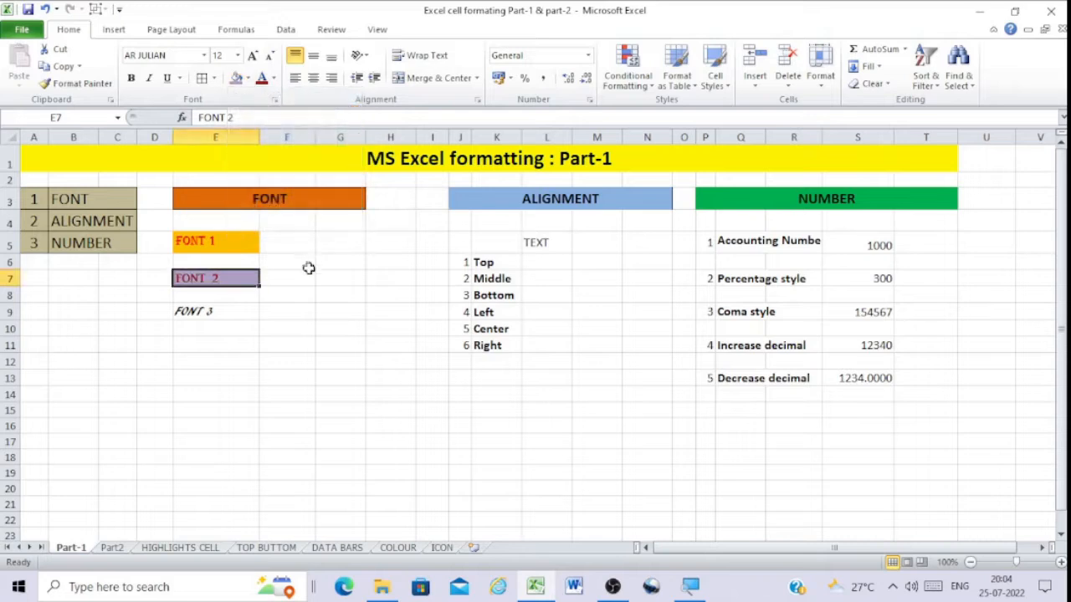
{"action": "left_click", "coordinate": [309, 265]}
- Colour the FONT 3 text in cell E9 light blue and give the cell an orange fill
{"action": "left_click", "coordinate": [215, 309]}
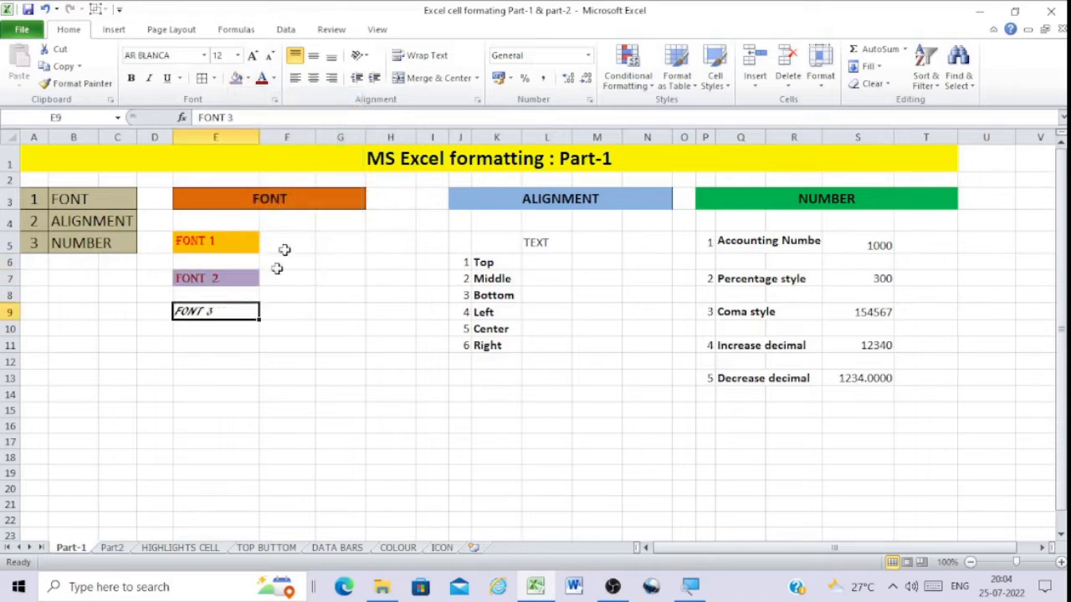
{"action": "left_click", "coordinate": [273, 78]}
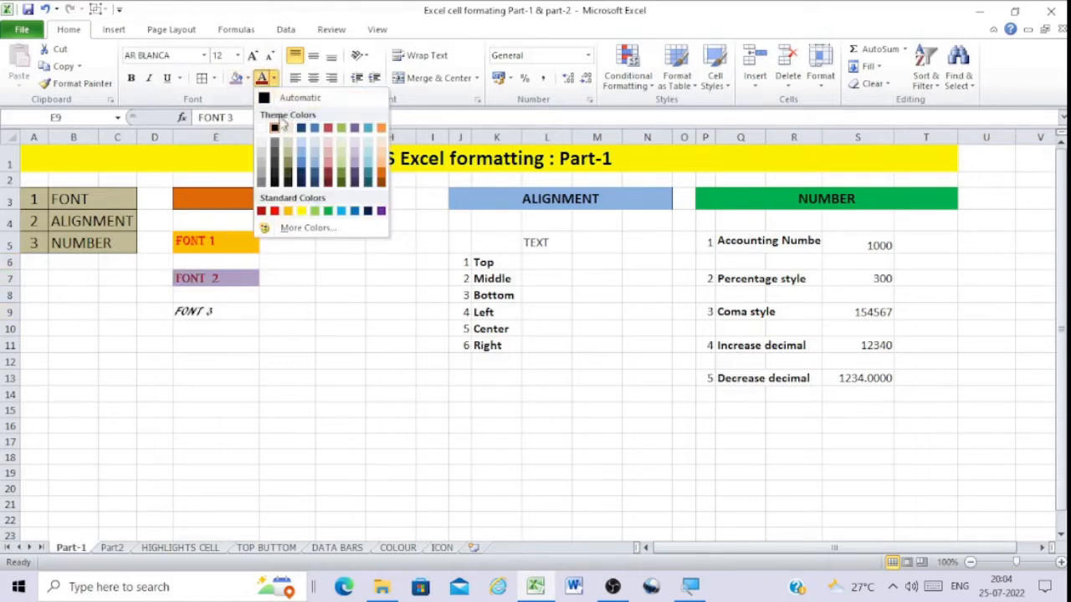
{"action": "left_click", "coordinate": [249, 79]}
{"action": "left_click", "coordinate": [249, 79]}
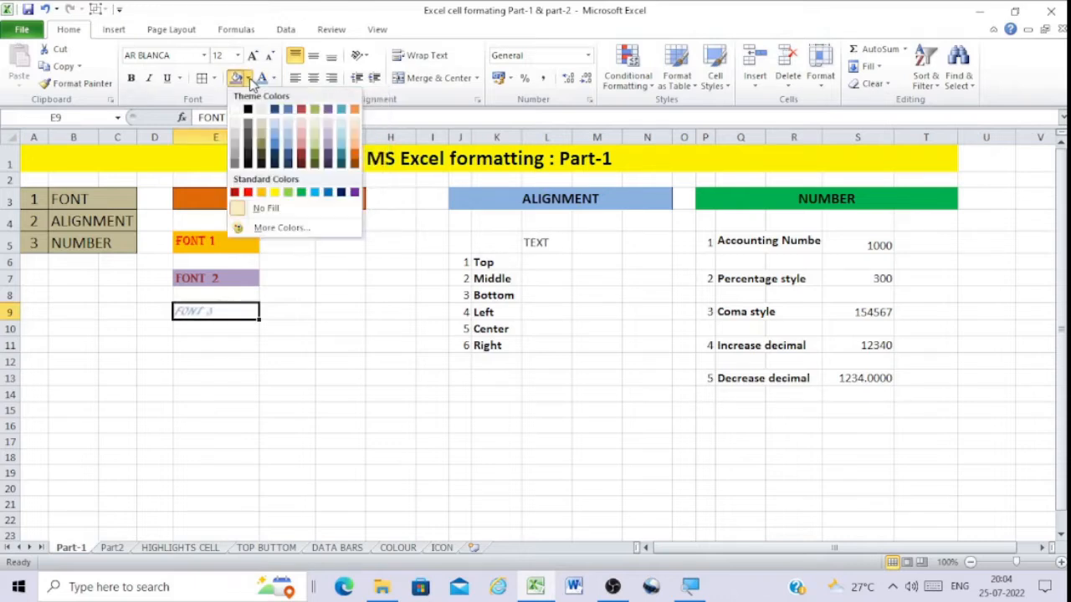
{"action": "left_click", "coordinate": [261, 193]}
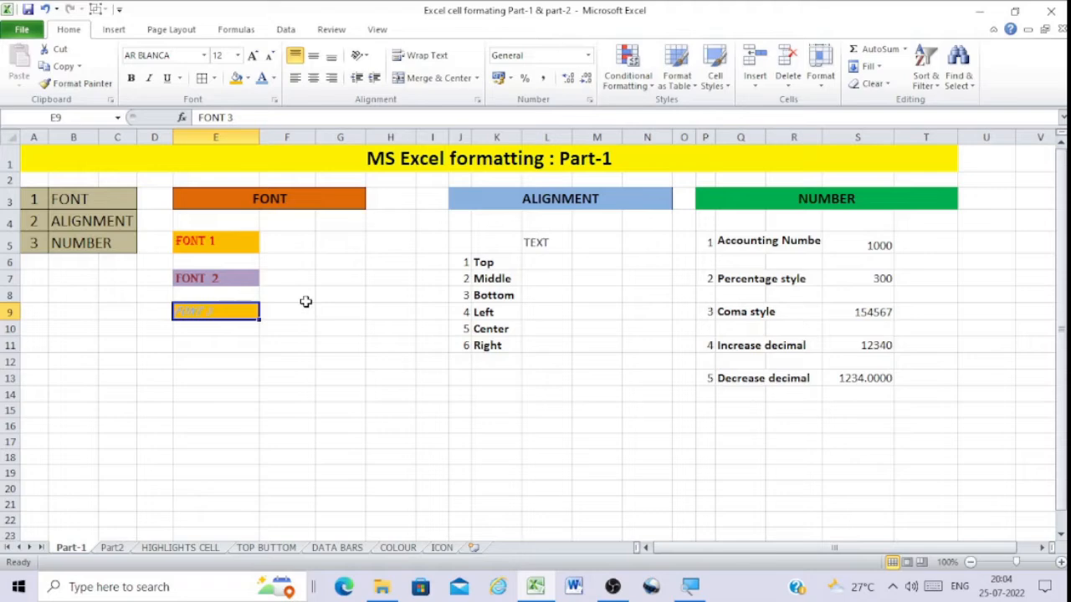
{"action": "key", "text": "super"}
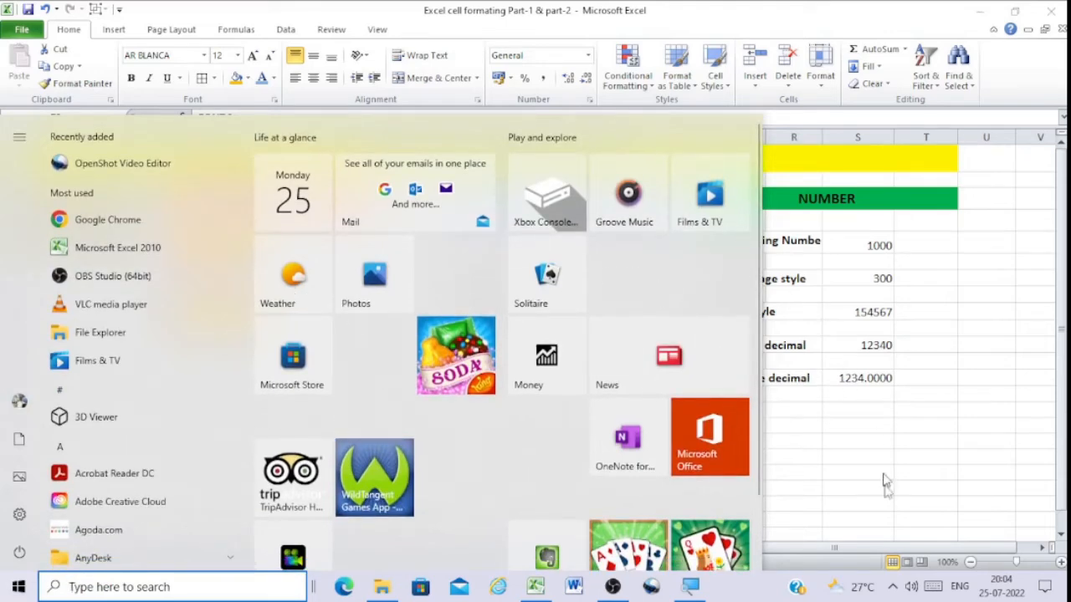
{"action": "left_click", "coordinate": [885, 502]}
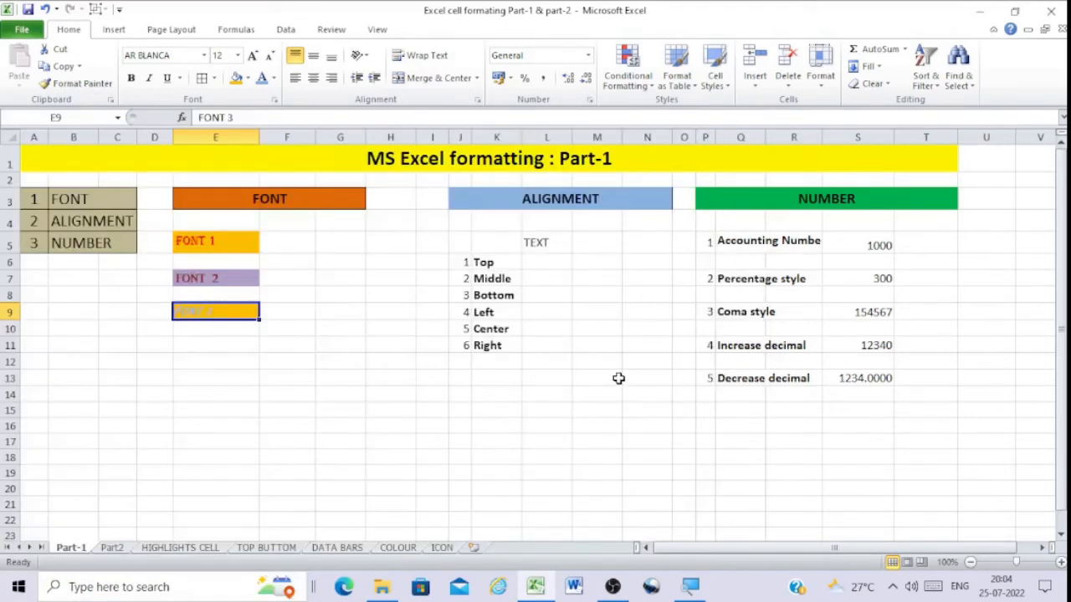
- Examine the font settings of cell E9 in the Format Cells dialog and close it without changes
{"action": "key", "text": "ctrl+1"}
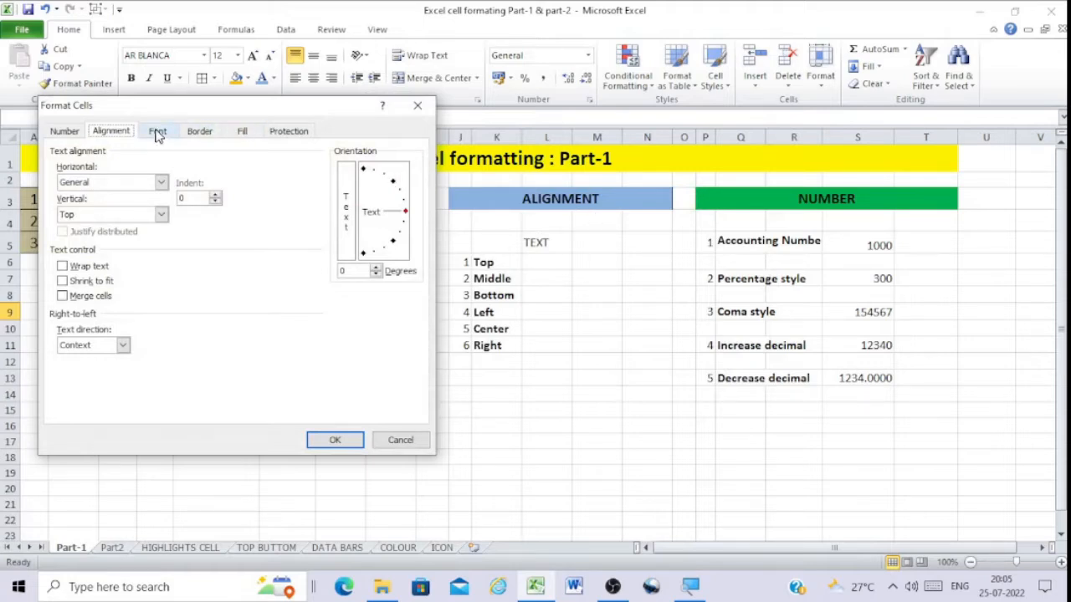
{"action": "left_click_drag", "start_coordinate": [222, 106], "coordinate": [392, 125]}
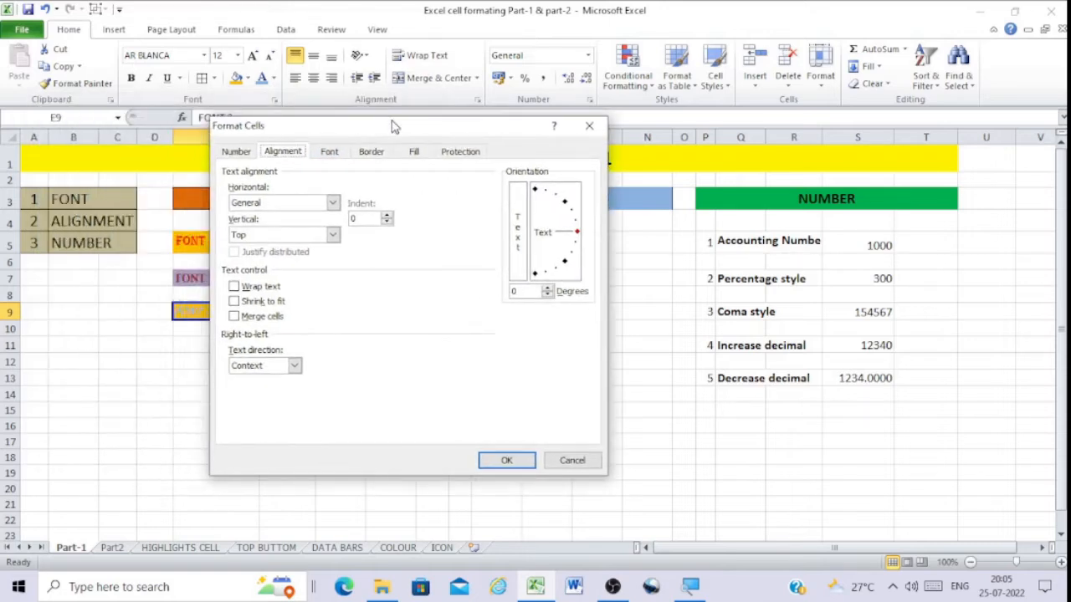
{"action": "left_click", "coordinate": [327, 153]}
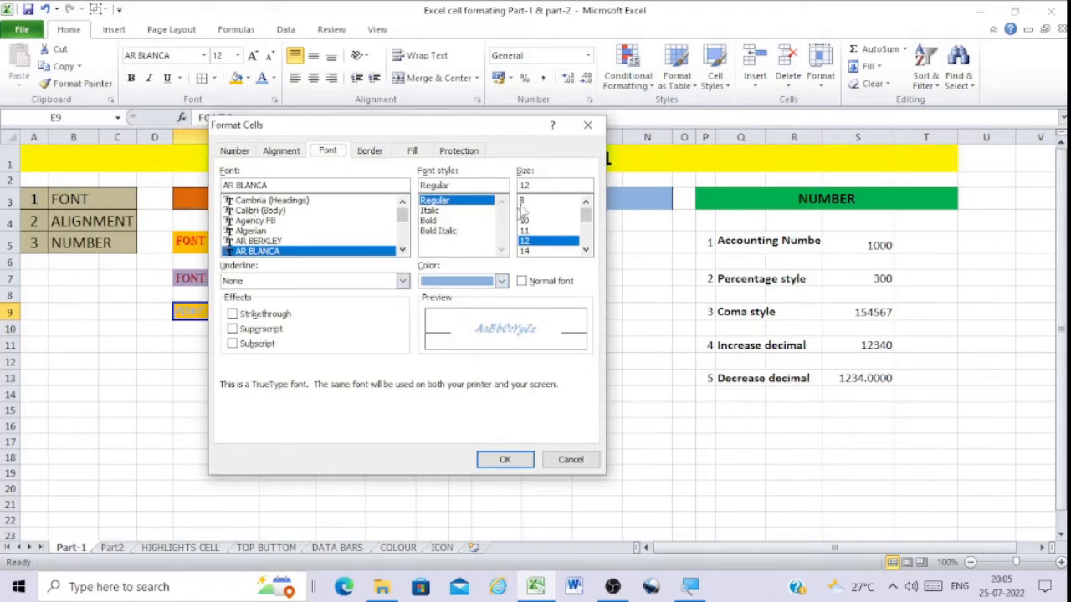
{"action": "left_click", "coordinate": [588, 125]}
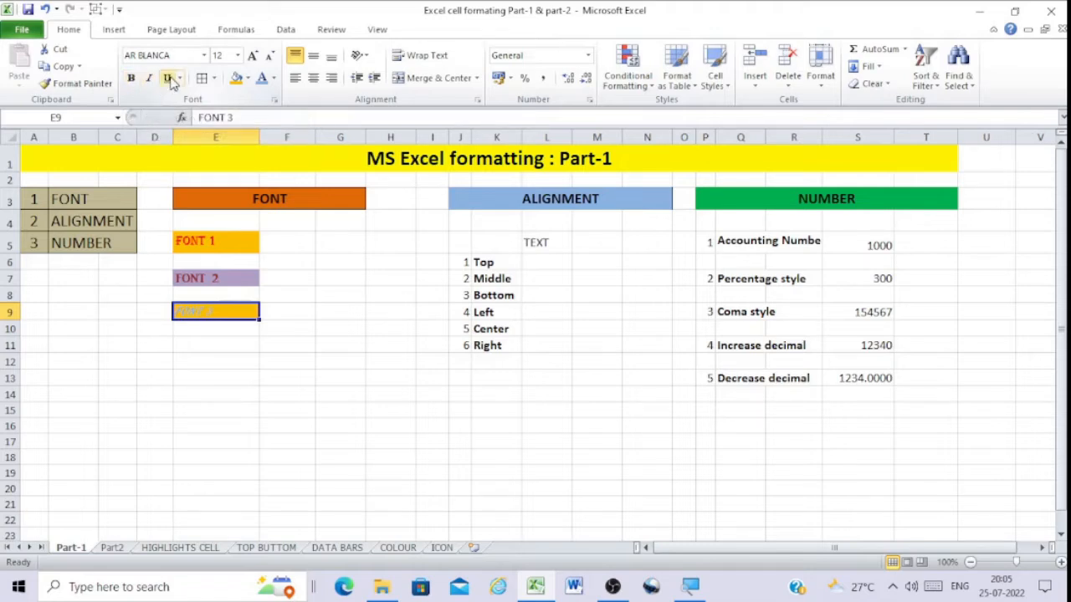
- Switch bold and italic on and off for the FONT 1 text in cell E5, and underline it
{"action": "left_click", "coordinate": [202, 240]}
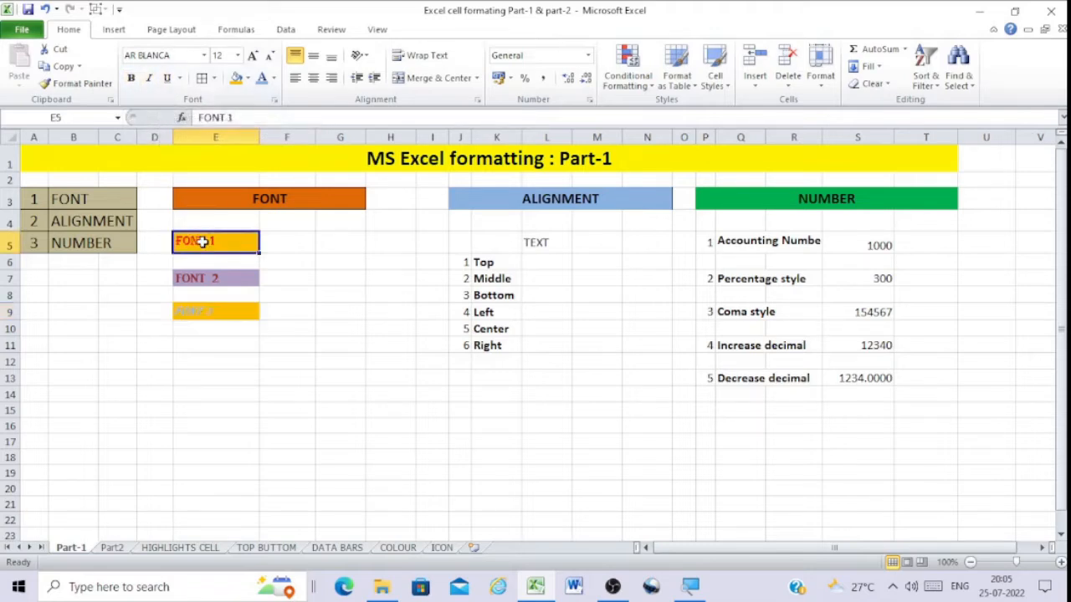
{"action": "left_click", "coordinate": [134, 82]}
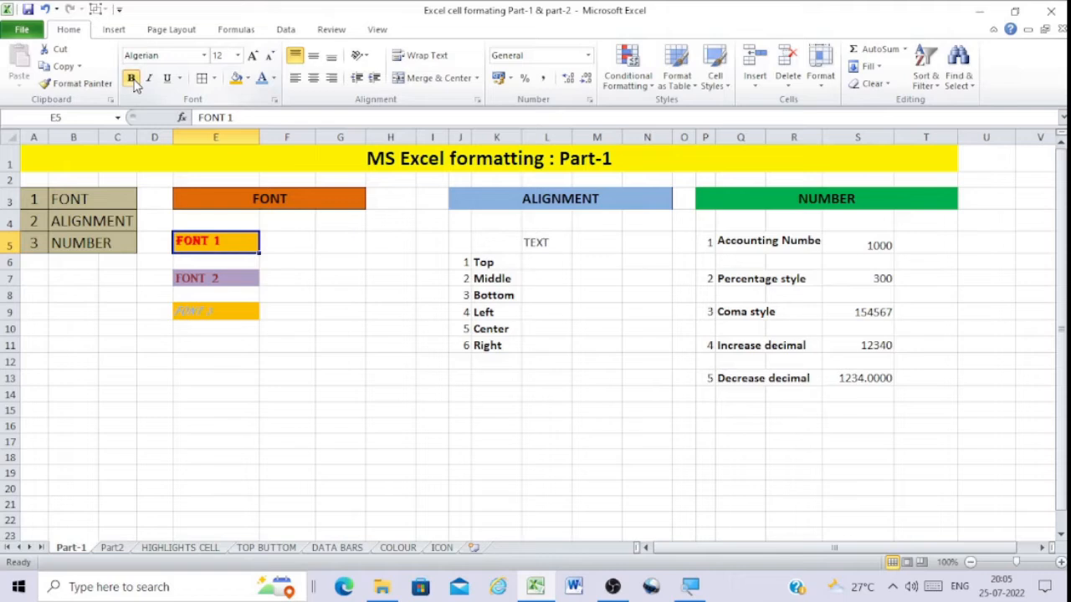
{"action": "left_click", "coordinate": [132, 81]}
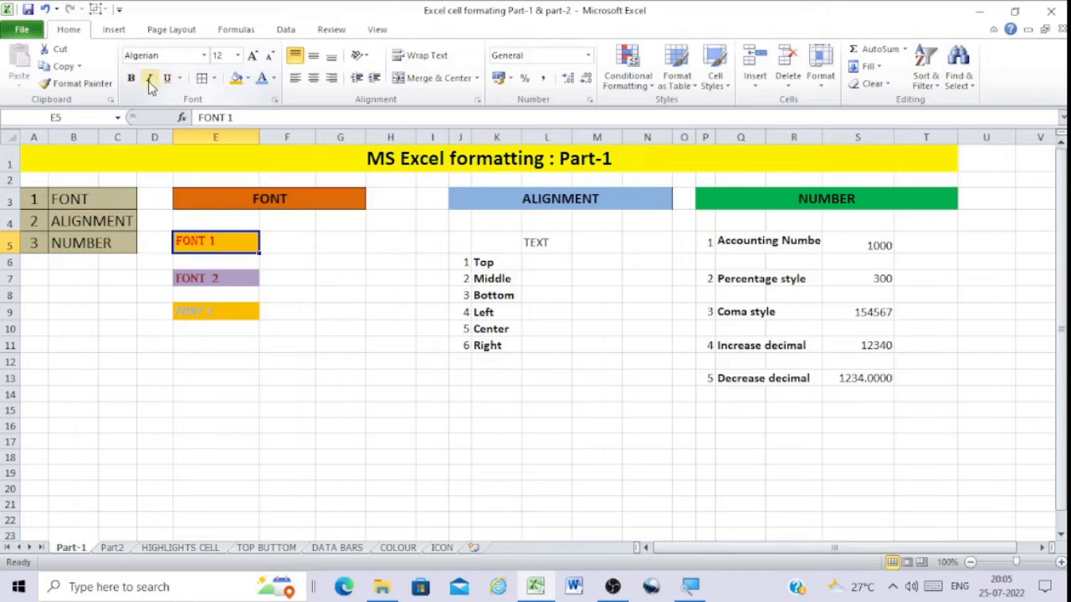
{"action": "left_click", "coordinate": [151, 84]}
{"action": "left_click", "coordinate": [150, 80]}
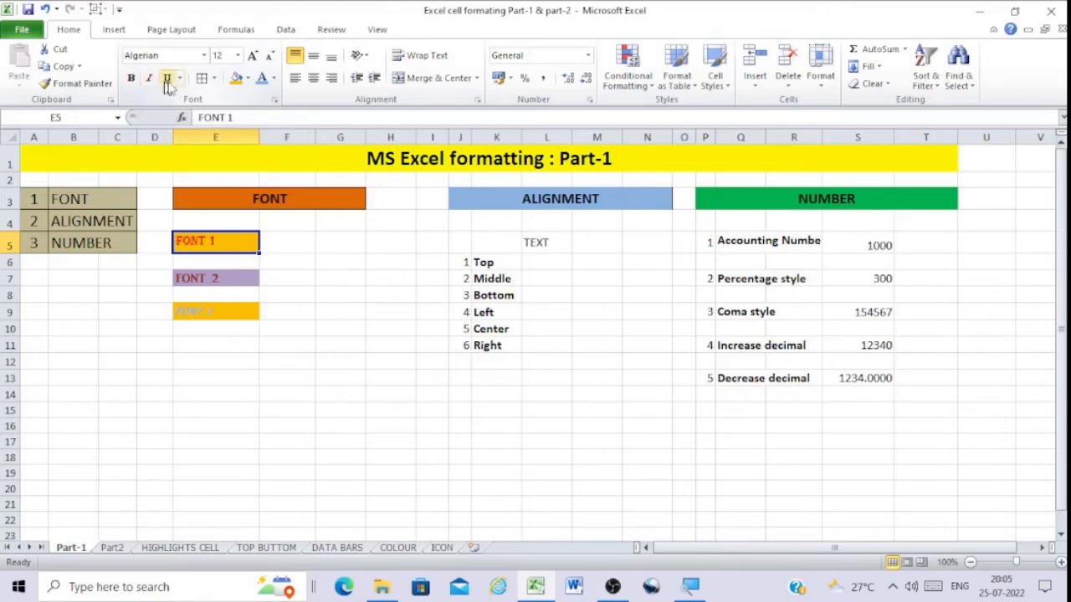
{"action": "left_click", "coordinate": [168, 79]}
- Underline the FONT 2 text in cell E7, and try bold and italic on it without keeping them
{"action": "left_click", "coordinate": [216, 277]}
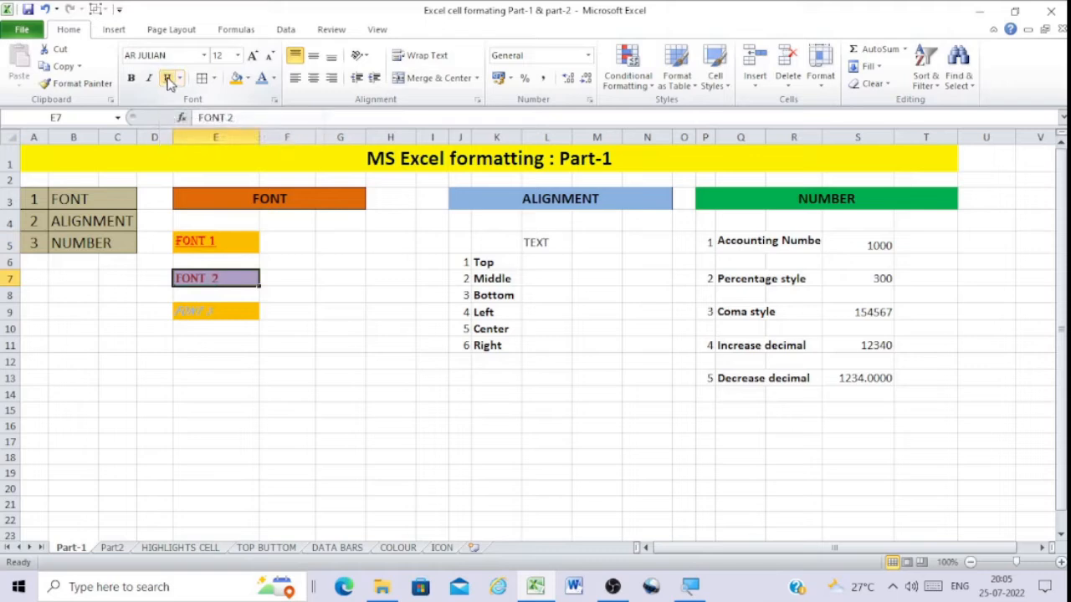
{"action": "left_click", "coordinate": [168, 78]}
{"action": "left_click", "coordinate": [131, 79]}
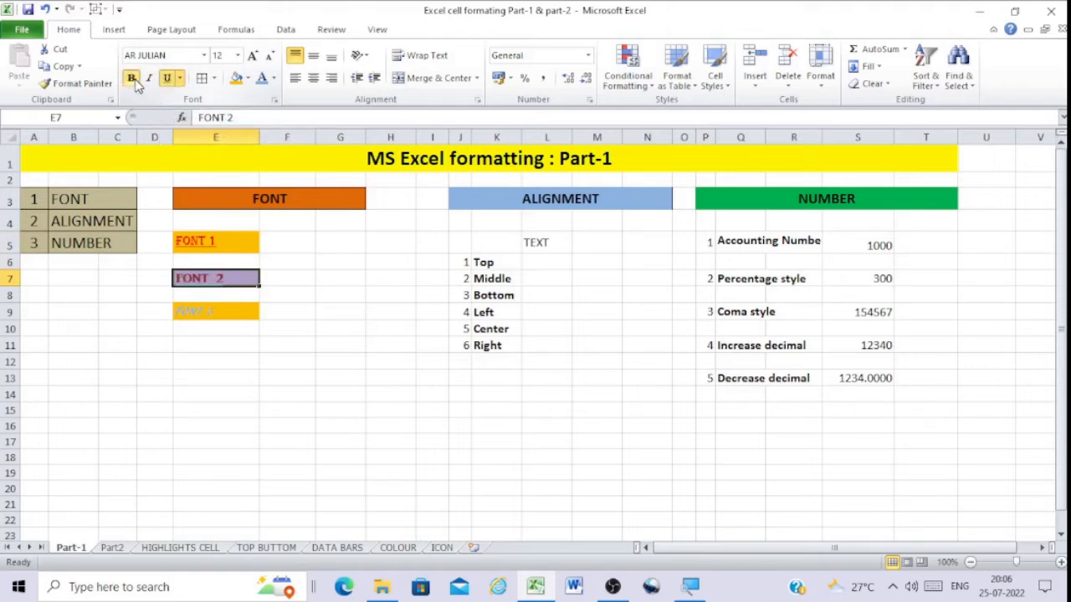
{"action": "left_click", "coordinate": [131, 79]}
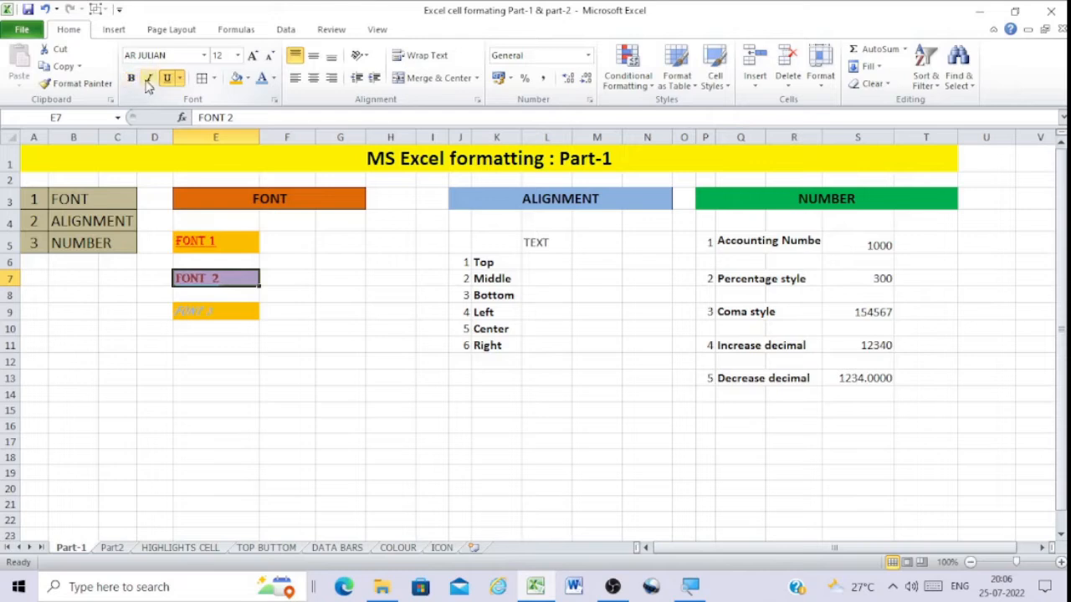
{"action": "left_click", "coordinate": [150, 79]}
{"action": "left_click", "coordinate": [150, 79]}
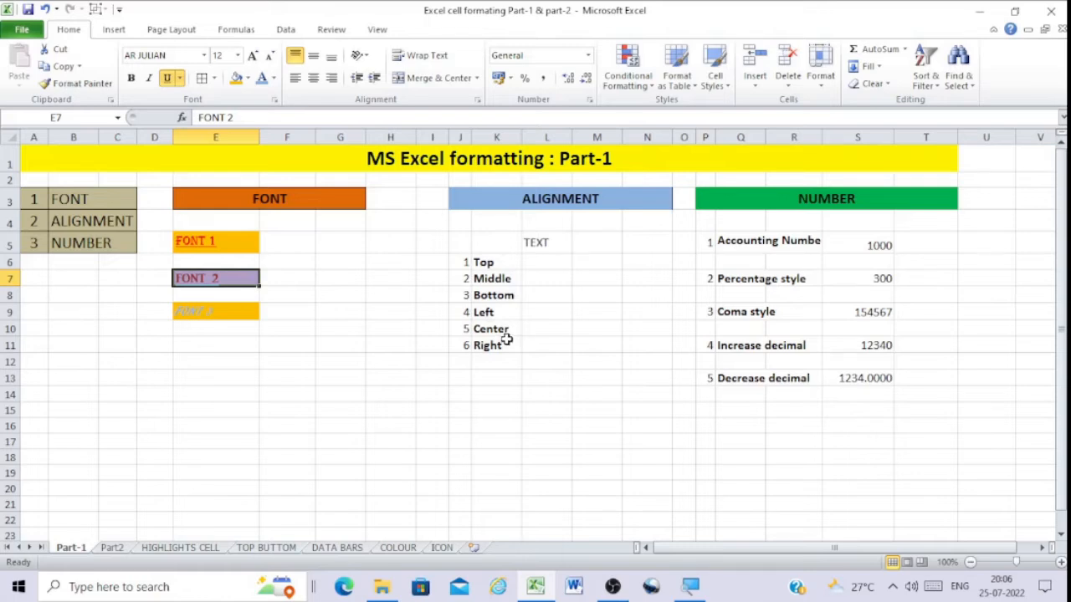
- Try top, left, centre and right alignment on the TEXT in cell L5, finishing with middle-right alignment
{"action": "left_click", "coordinate": [544, 244]}
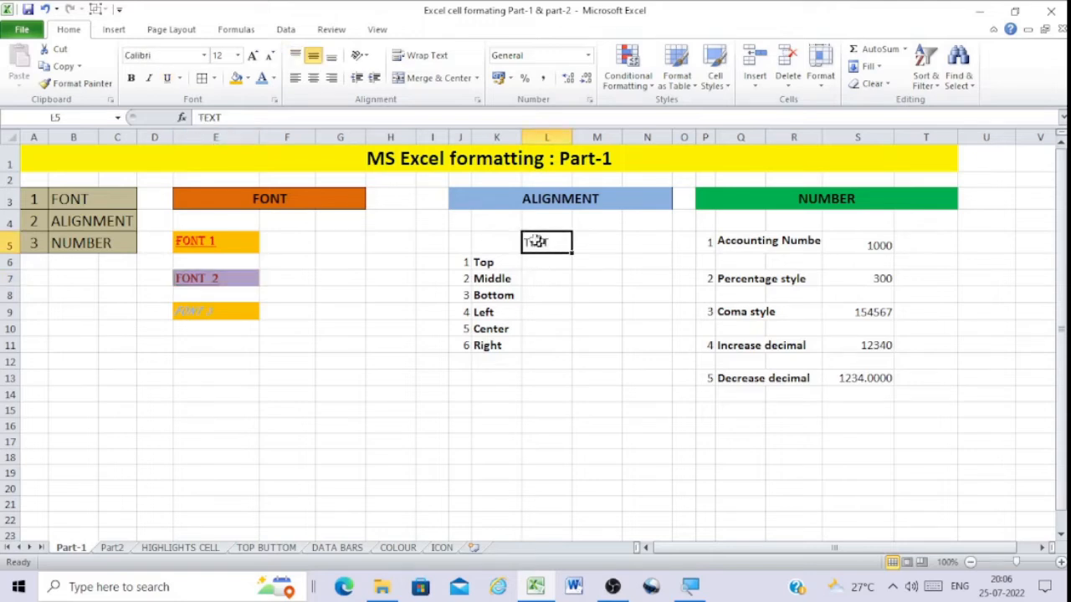
{"action": "left_click", "coordinate": [298, 56]}
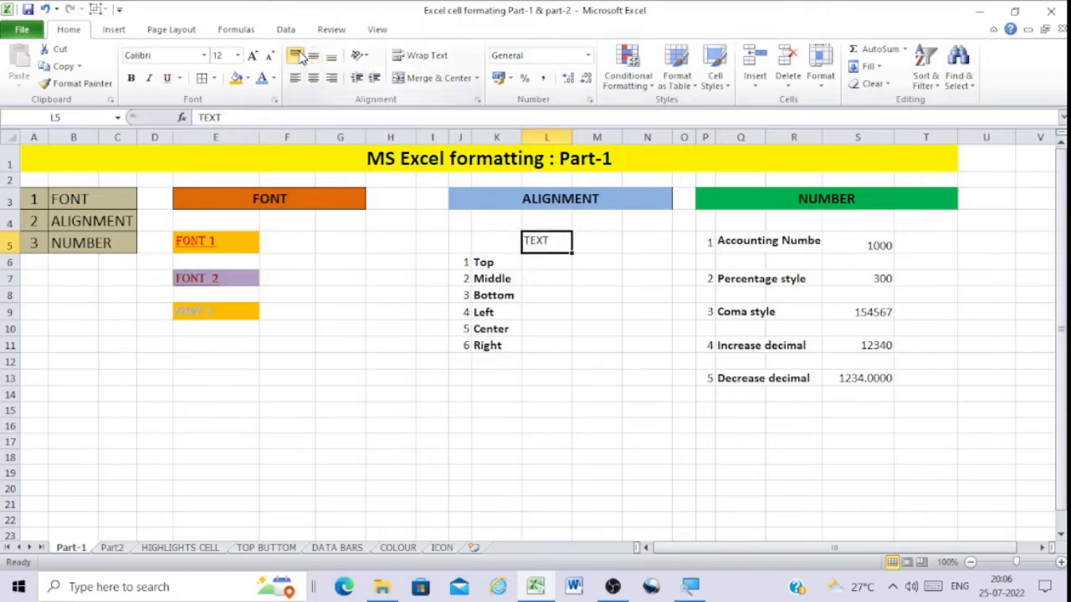
{"action": "left_click", "coordinate": [297, 78]}
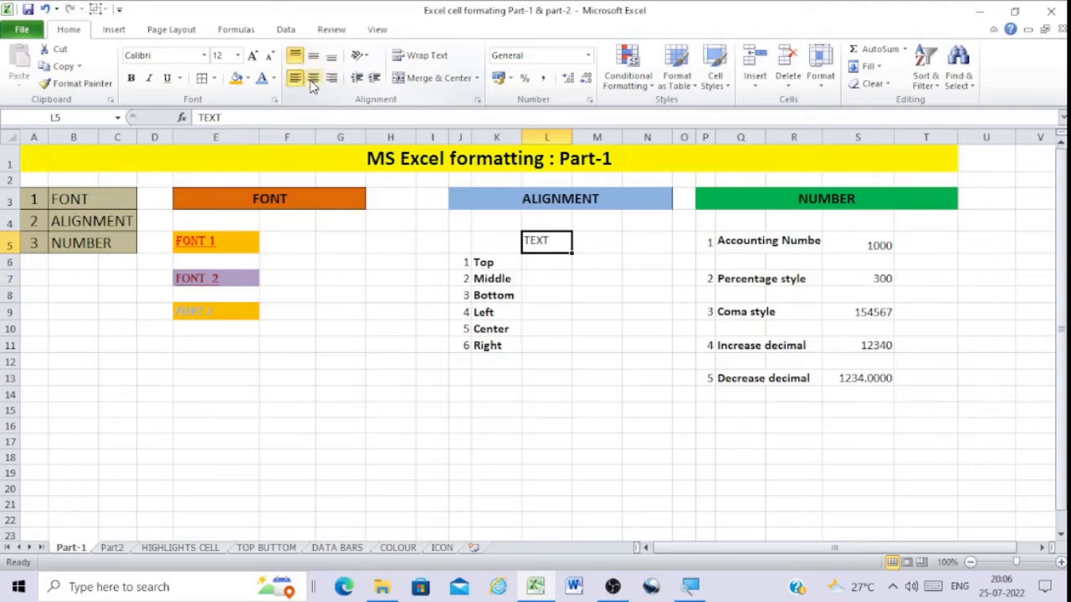
{"action": "left_click", "coordinate": [313, 78]}
{"action": "left_click", "coordinate": [331, 78]}
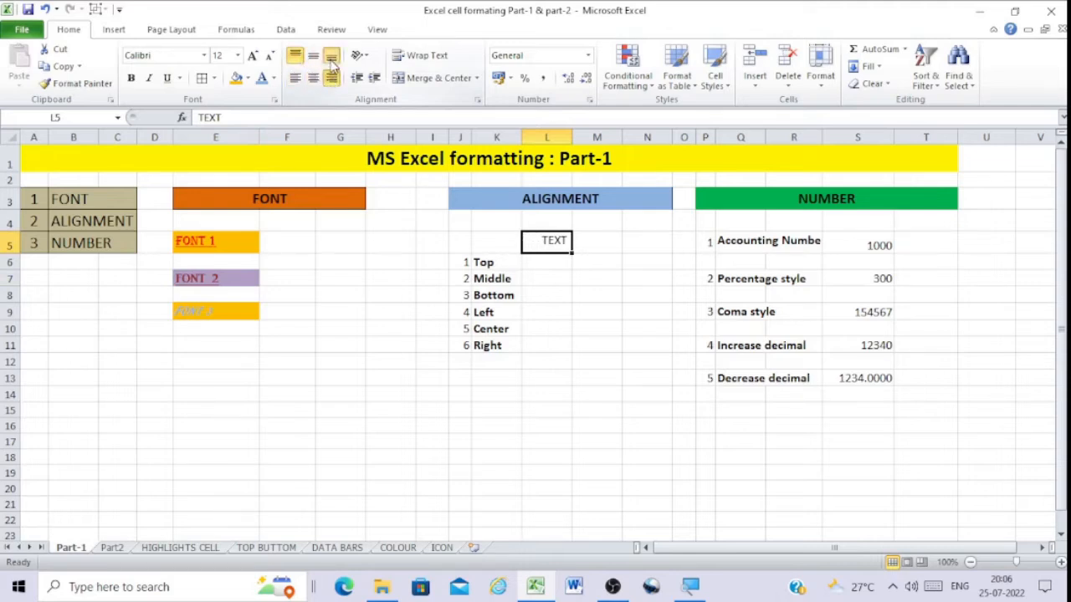
{"action": "left_click", "coordinate": [314, 57]}
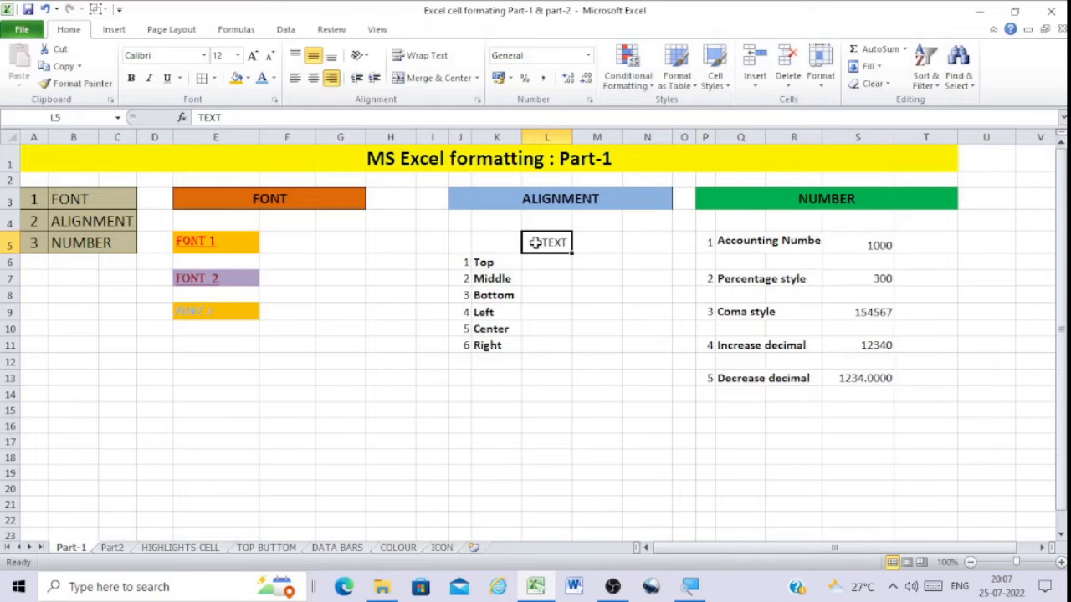
- Merge and centre cells L5:N11, and align the TEXT vertically to the top, middle and bottom in turn
{"action": "left_click_drag", "start_coordinate": [536, 242], "coordinate": [623, 337]}
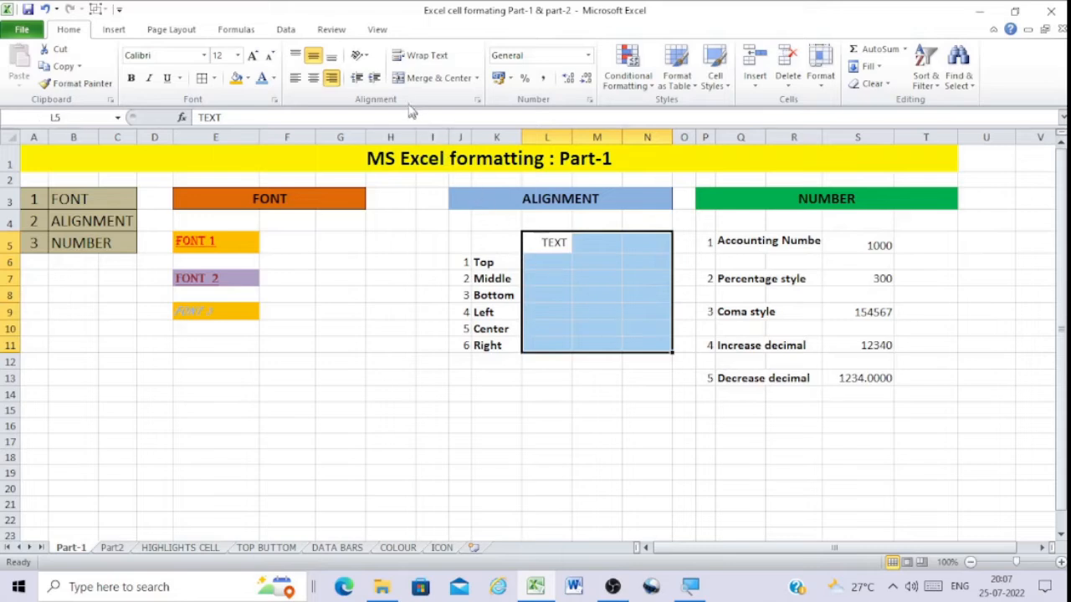
{"action": "left_click", "coordinate": [405, 86]}
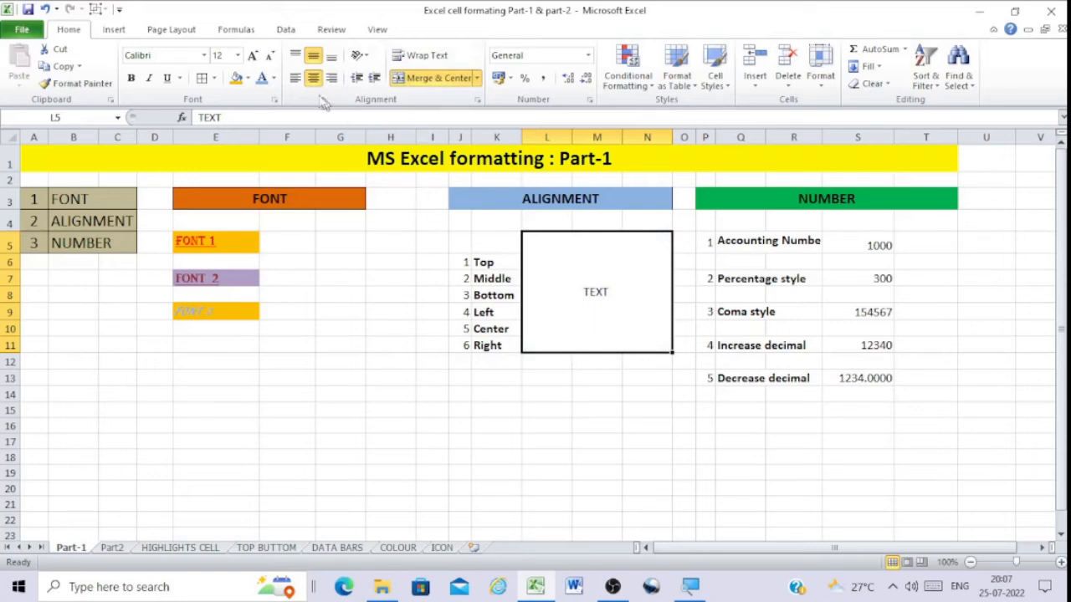
{"action": "left_click", "coordinate": [297, 56]}
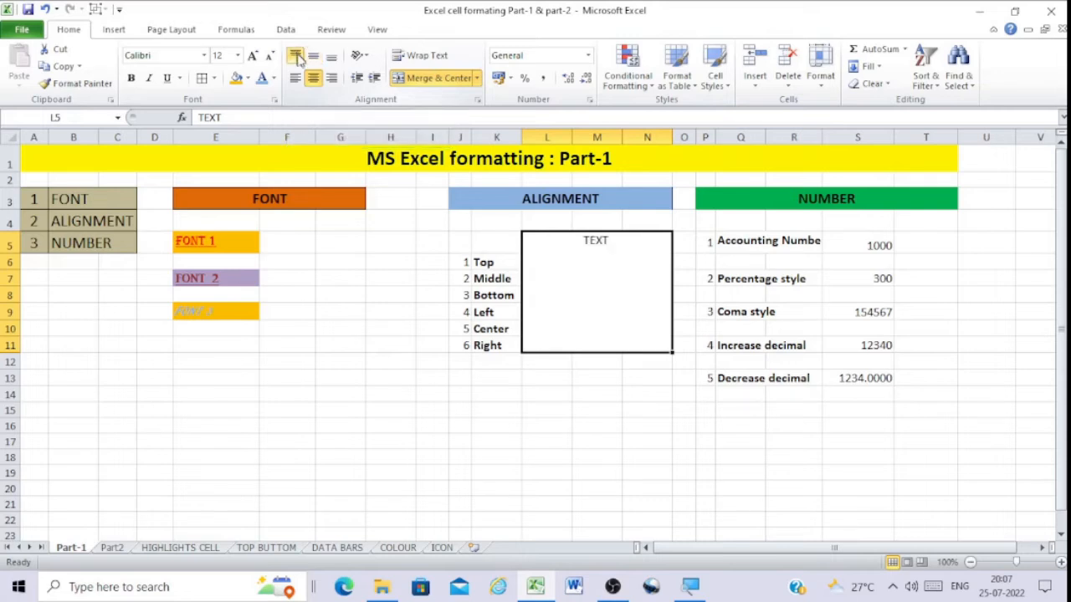
{"action": "left_click", "coordinate": [313, 56]}
{"action": "left_click", "coordinate": [331, 56]}
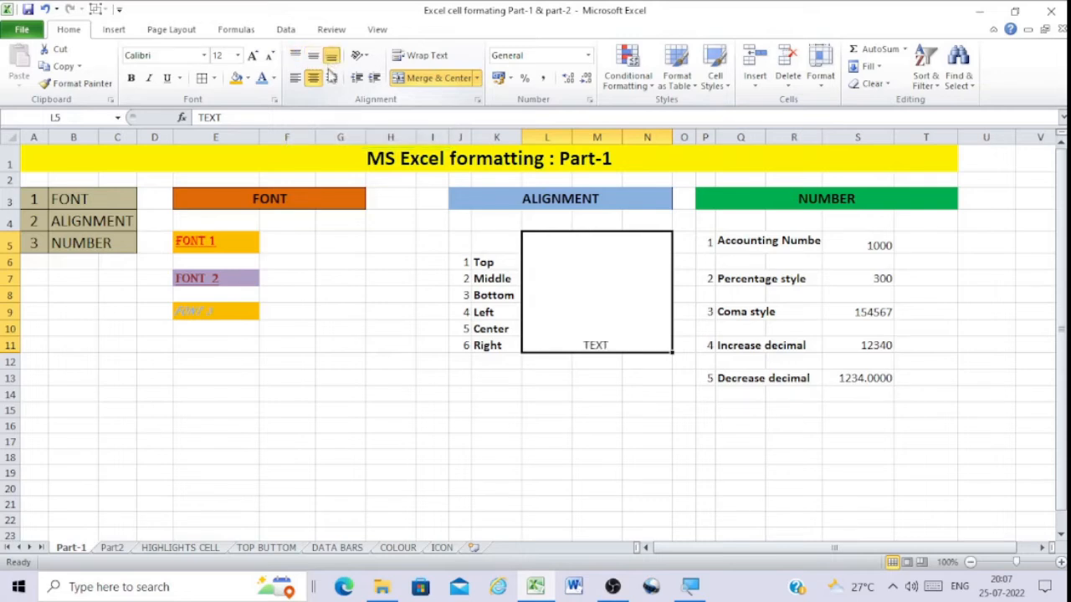
- Cycle the merged TEXT through right, centre, left and top-left alignment, and return it to the cell's exact centre
{"action": "left_click", "coordinate": [332, 77]}
{"action": "left_click", "coordinate": [314, 78]}
{"action": "left_click", "coordinate": [296, 78]}
{"action": "left_click", "coordinate": [295, 55]}
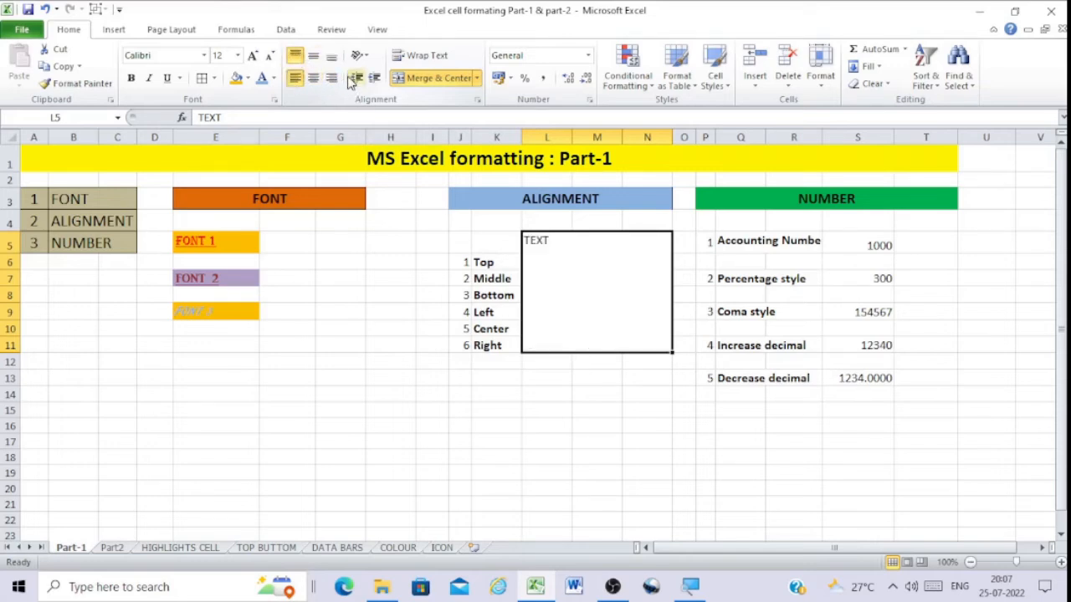
{"action": "left_click", "coordinate": [313, 77]}
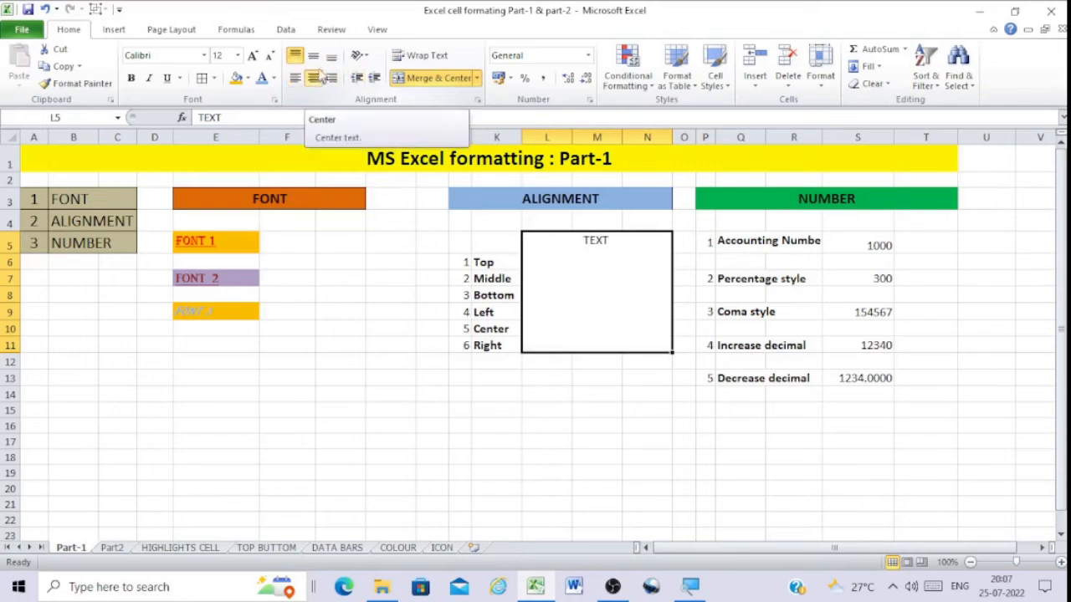
{"action": "left_click", "coordinate": [315, 58]}
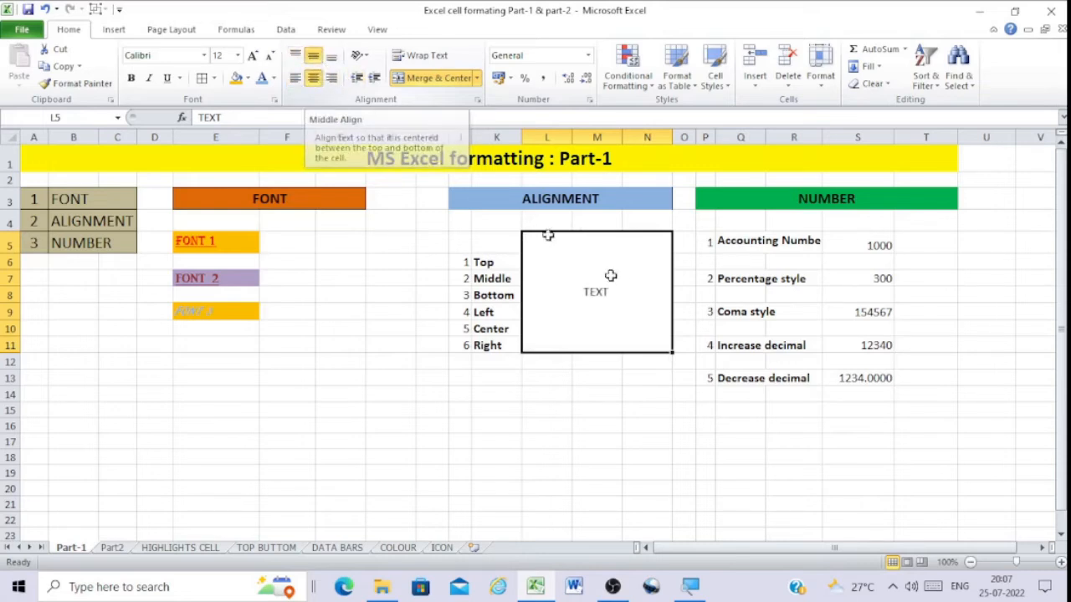
- Increase the font size of the TEXT in the merged cell stepwise to 36
{"action": "left_click", "coordinate": [253, 55]}
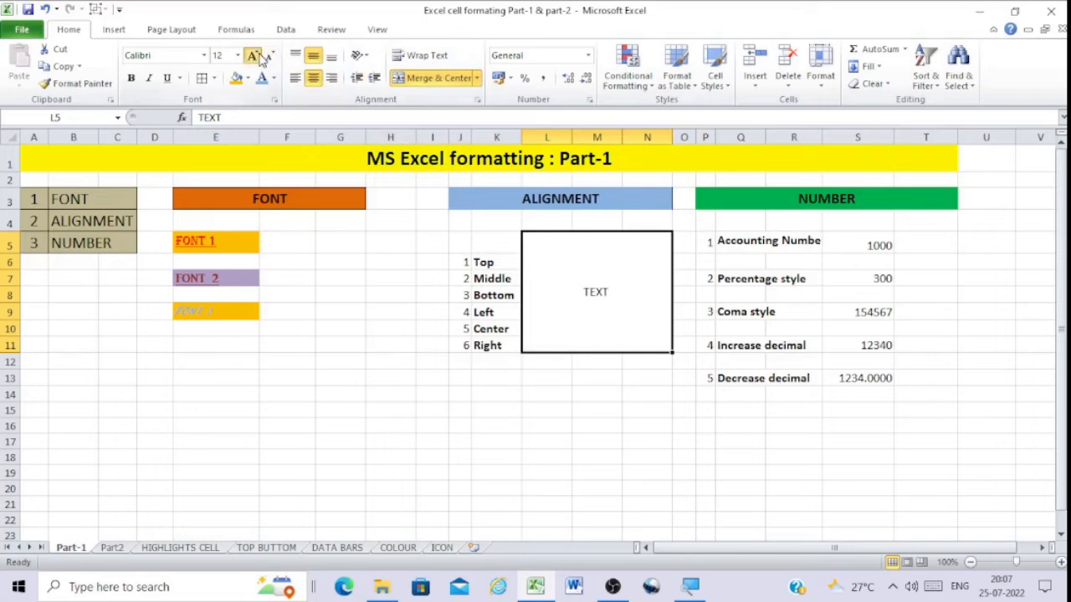
{"action": "left_click", "coordinate": [252, 56]}
{"action": "left_click", "coordinate": [252, 55]}
{"action": "left_click", "coordinate": [252, 56]}
{"action": "left_click", "coordinate": [253, 55]}
{"action": "left_click", "coordinate": [252, 55]}
{"action": "left_click", "coordinate": [253, 55]}
{"action": "left_click", "coordinate": [252, 55]}
{"action": "left_click", "coordinate": [252, 55]}
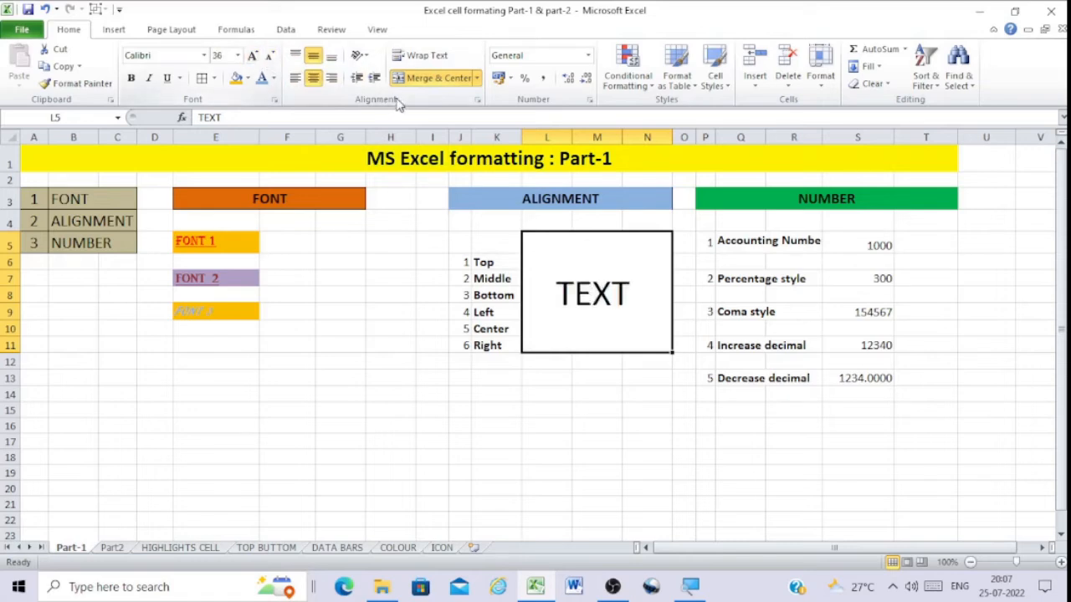
- Show bottom, right, centre, left and top alignment on the enlarged TEXT, finishing with middle-left alignment
{"action": "left_click", "coordinate": [332, 57]}
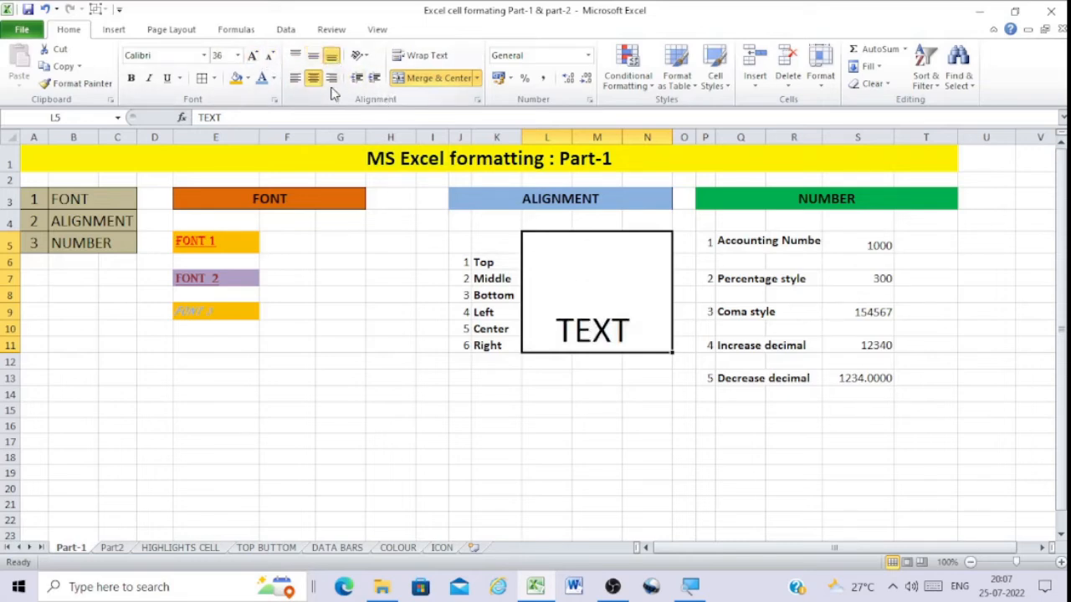
{"action": "left_click", "coordinate": [331, 78]}
{"action": "left_click", "coordinate": [313, 78]}
{"action": "left_click", "coordinate": [296, 78]}
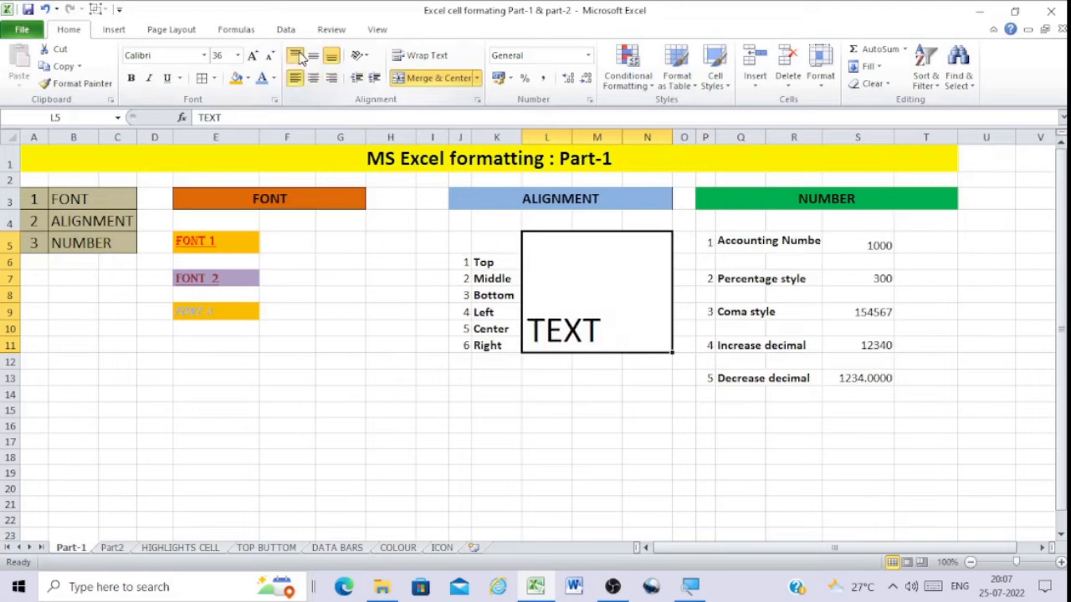
{"action": "left_click", "coordinate": [296, 55]}
{"action": "left_click", "coordinate": [322, 61]}
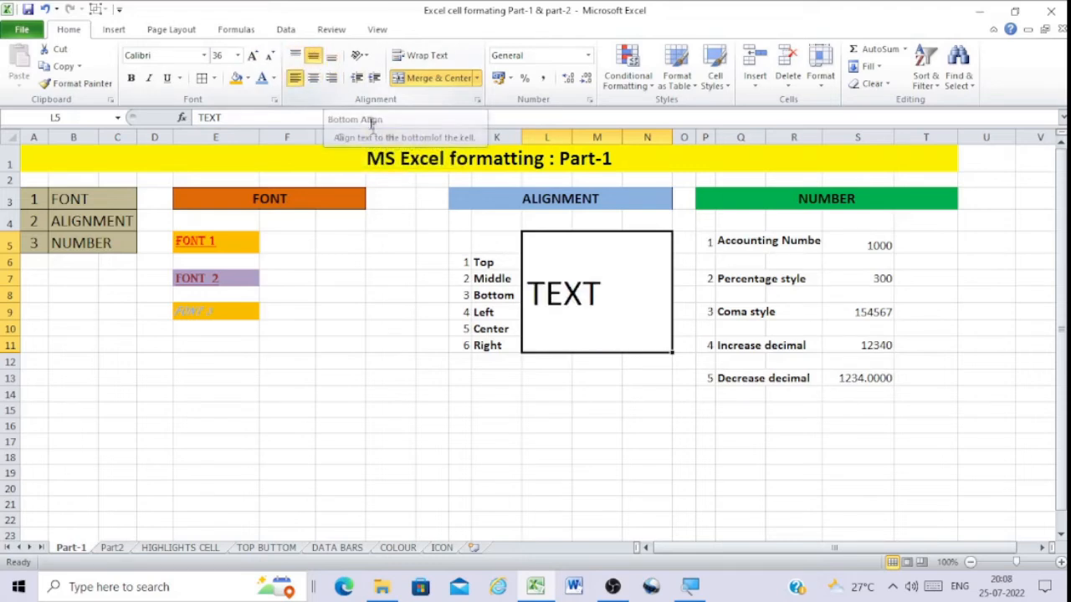
- Review the horizontal alignment choices for the merged TEXT cell, and try text wrapping and a 90-degree orientation before restoring both settings
{"action": "left_click", "coordinate": [478, 101]}
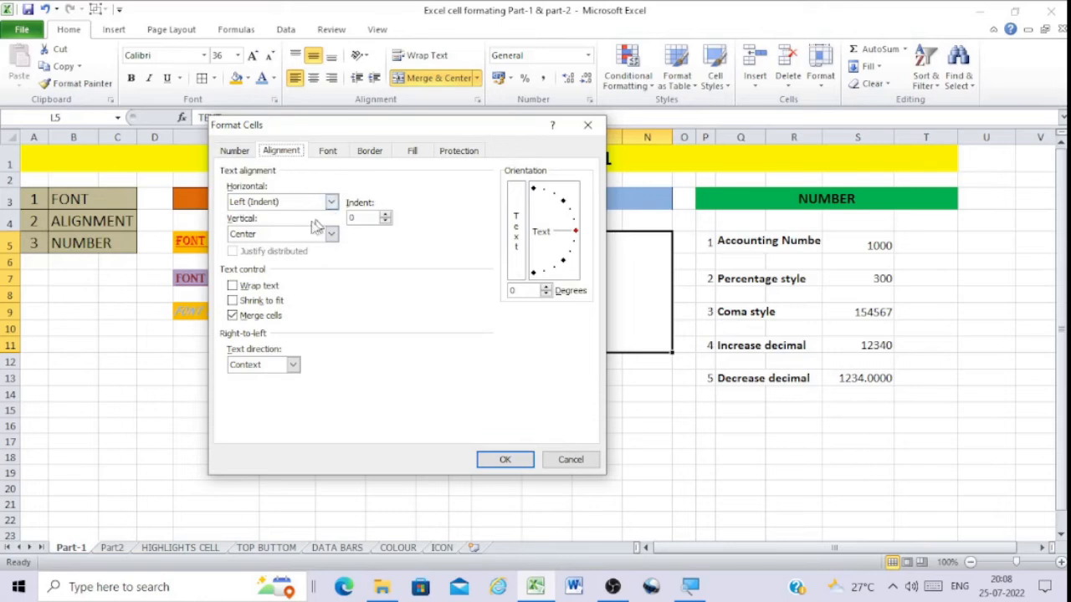
{"action": "left_click", "coordinate": [333, 203]}
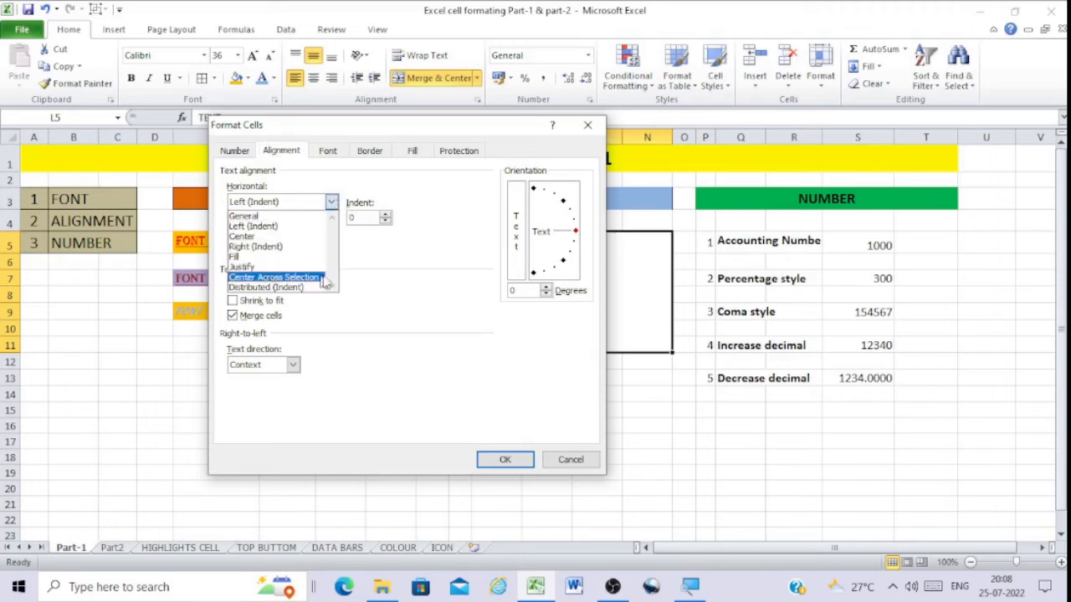
{"action": "left_click", "coordinate": [382, 271]}
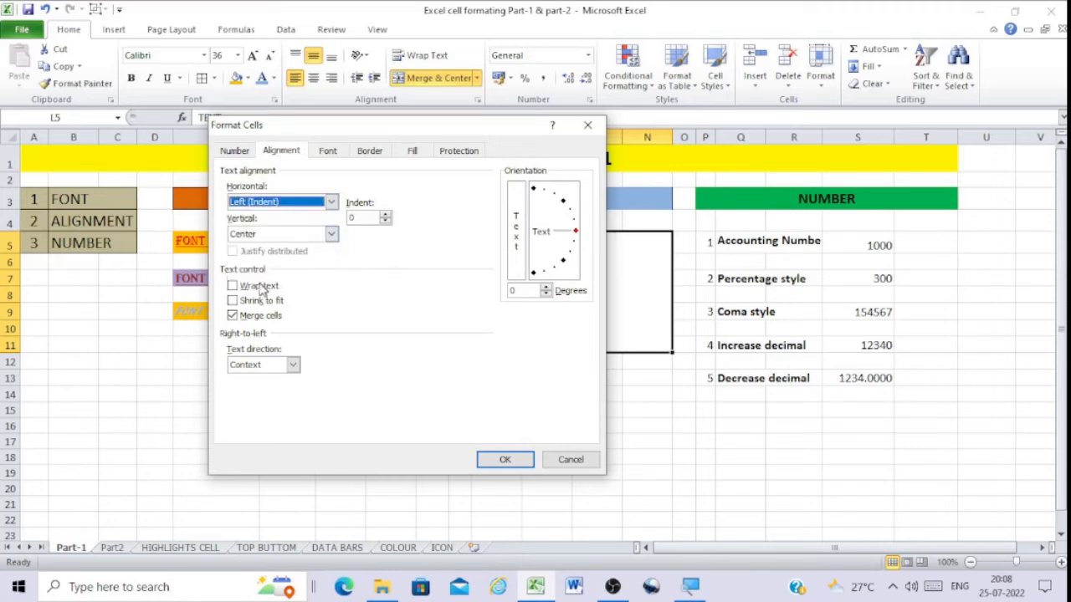
{"action": "left_click", "coordinate": [233, 287]}
{"action": "left_click", "coordinate": [235, 287]}
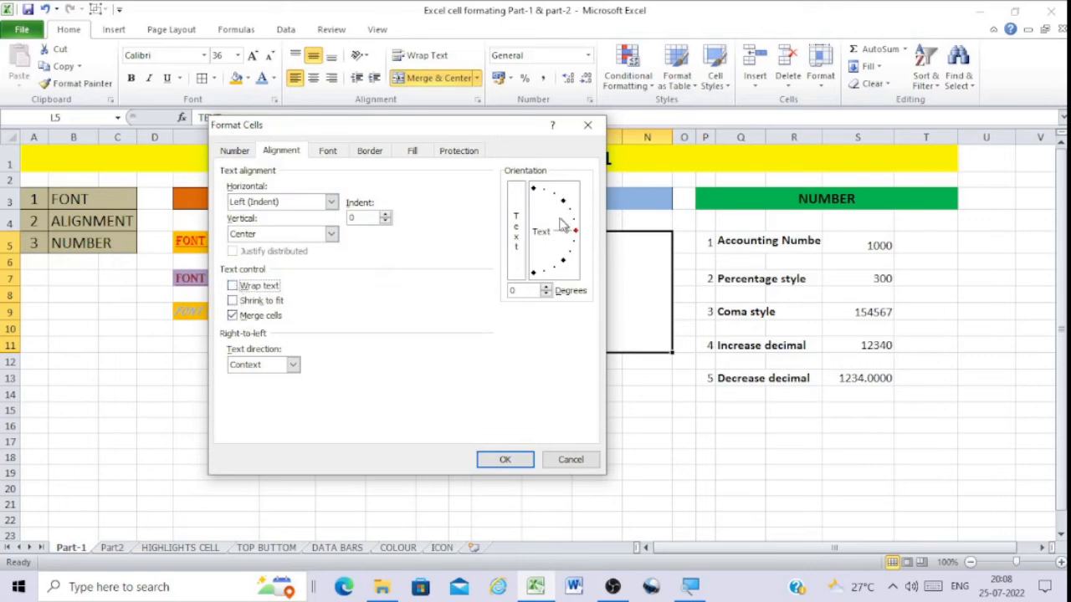
{"action": "left_click", "coordinate": [535, 191]}
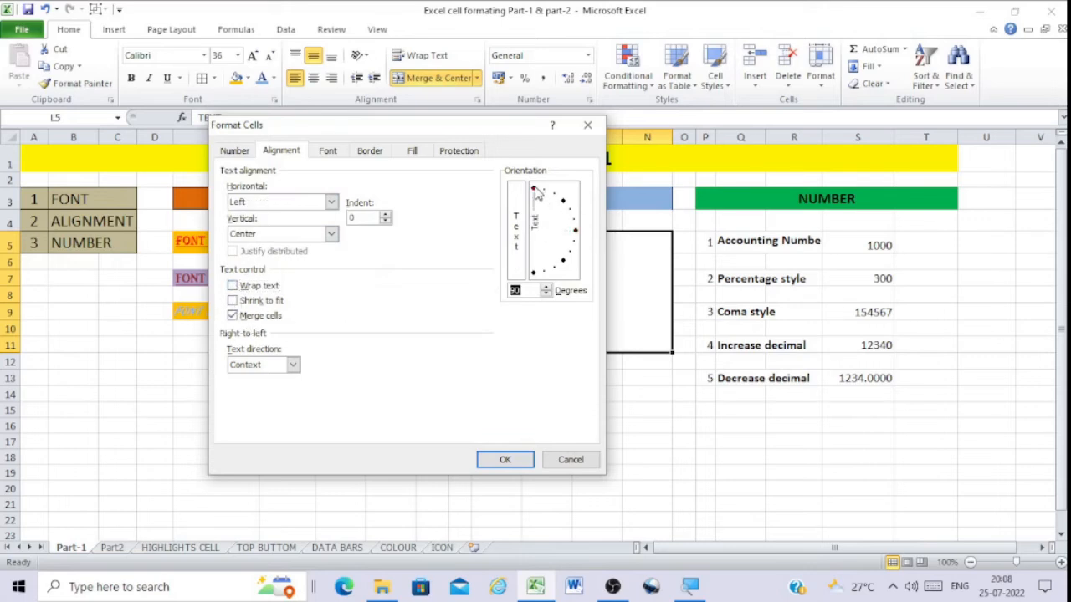
{"action": "left_click", "coordinate": [576, 229]}
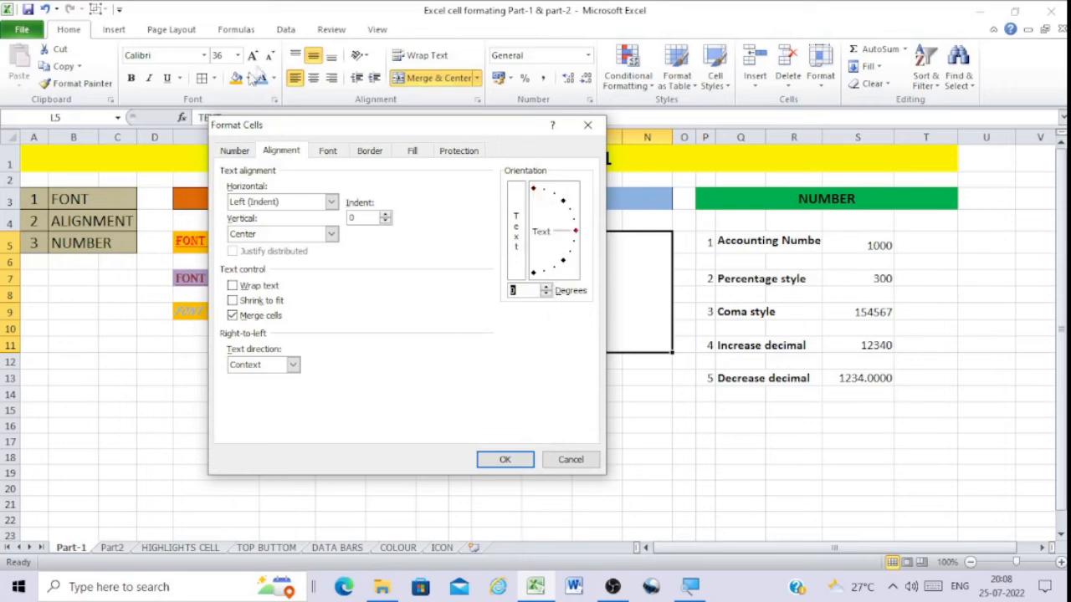
{"action": "left_click", "coordinate": [515, 464]}
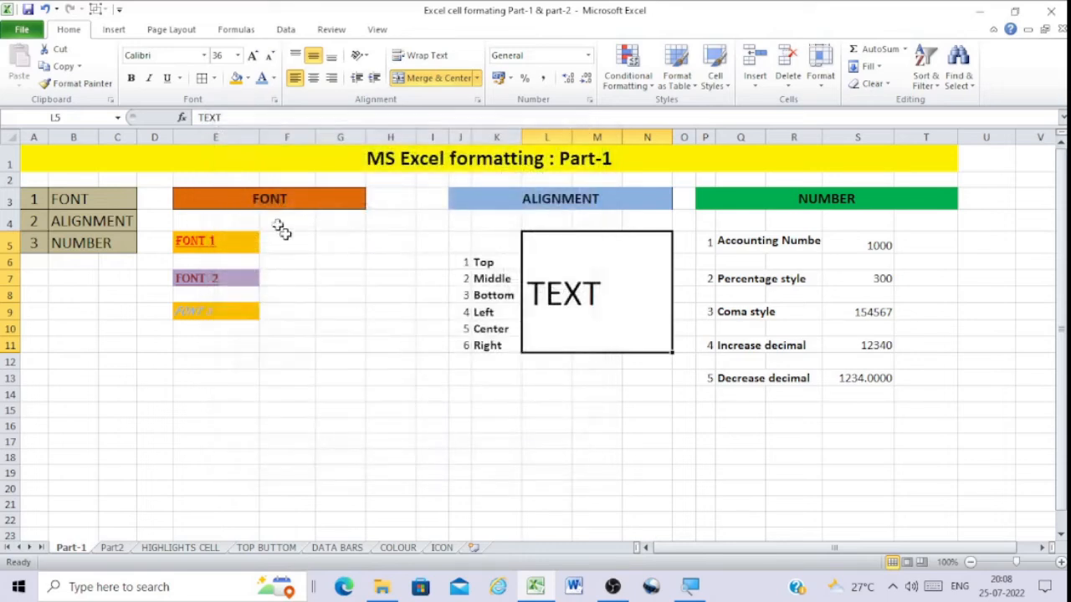
- In the cell format settings, try a dark red font colour for the merged TEXT, and settle on a dark grey shade
{"action": "left_click", "coordinate": [275, 100]}
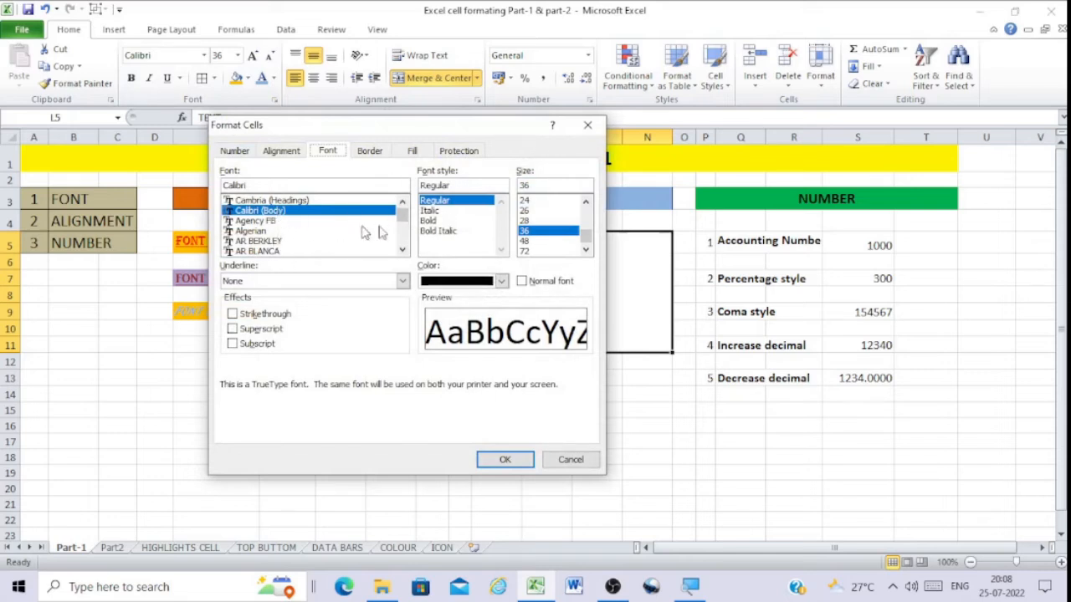
{"action": "left_click", "coordinate": [502, 282]}
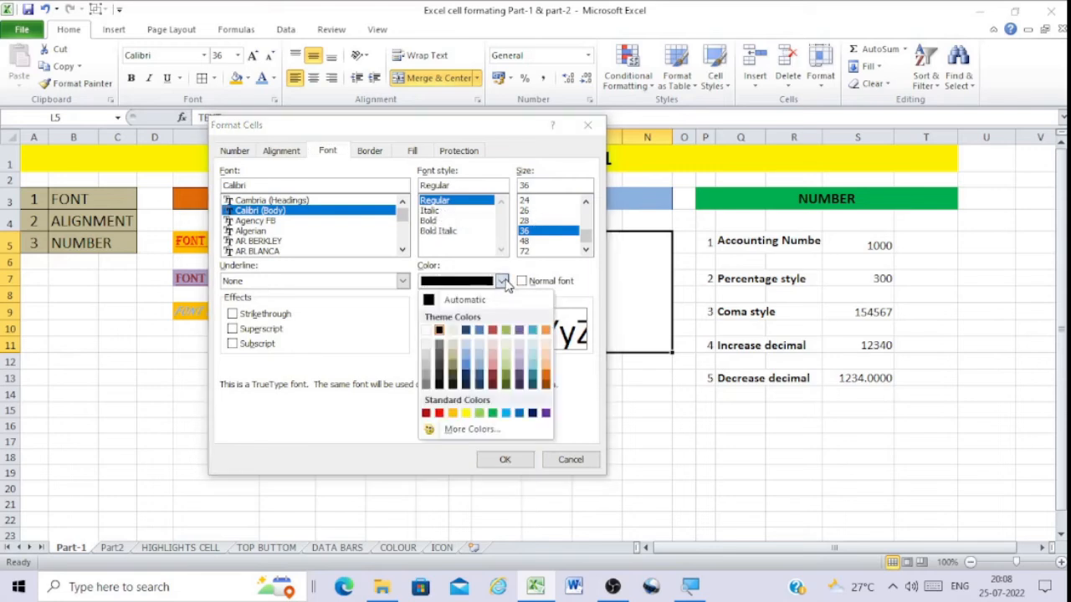
{"action": "left_click", "coordinate": [493, 375]}
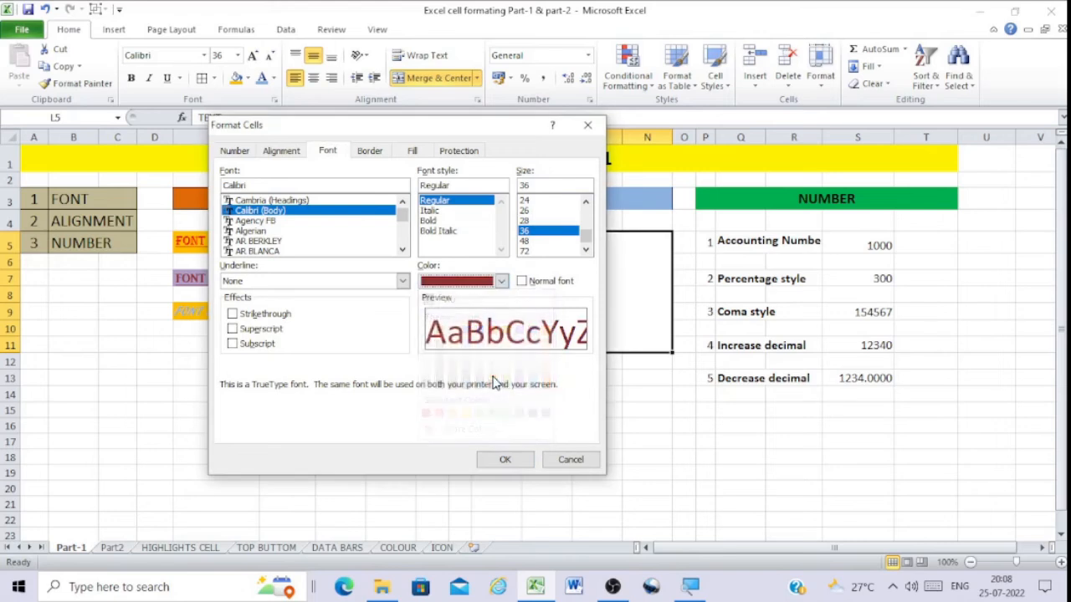
{"action": "left_click", "coordinate": [502, 282]}
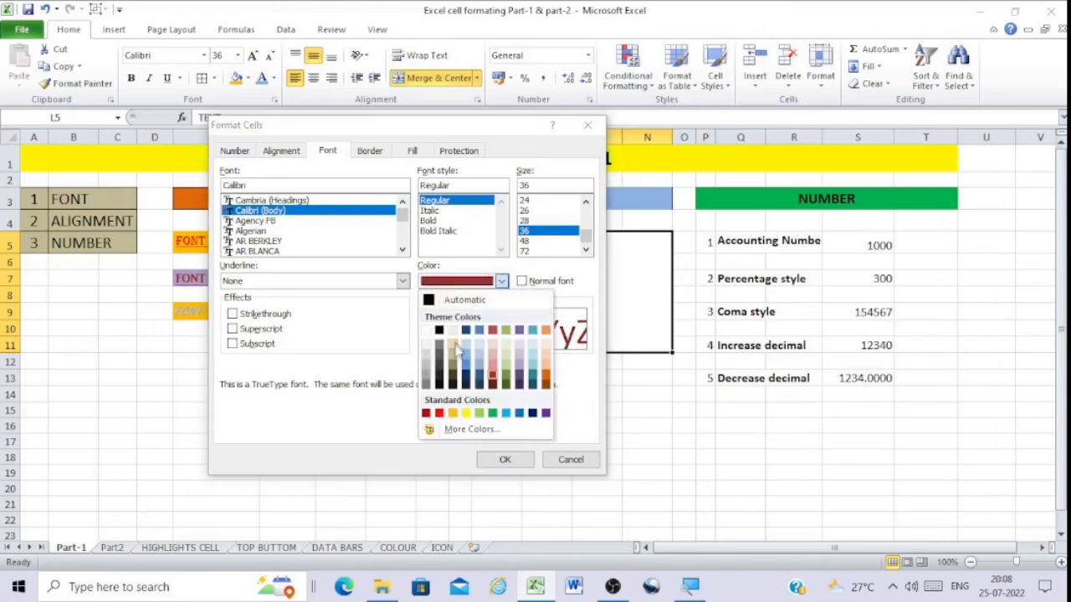
{"action": "left_click", "coordinate": [440, 346]}
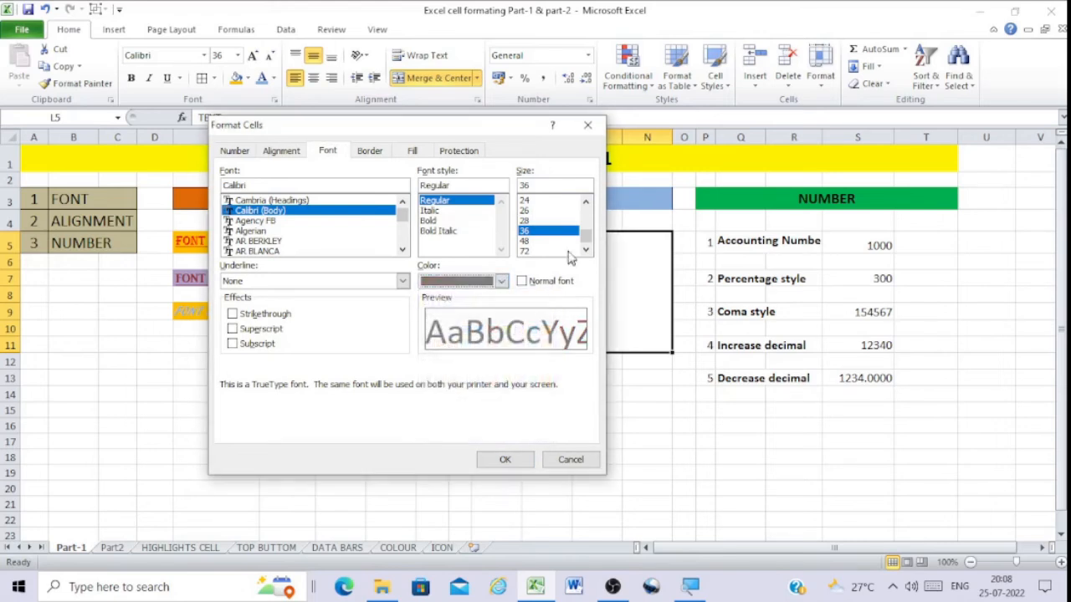
- Set the merged TEXT to AR BERKLEY, size 26, try the Strikethrough and Superscript effects, and apply the font settings with Subscript
{"action": "left_click", "coordinate": [525, 251]}
{"action": "left_click", "coordinate": [526, 212]}
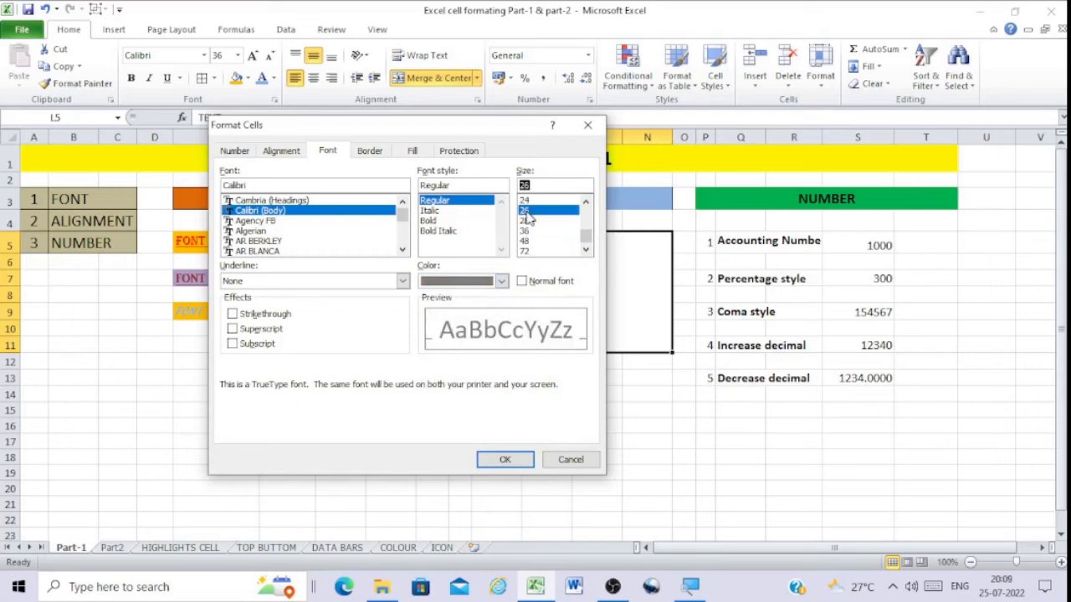
{"action": "left_click", "coordinate": [260, 241]}
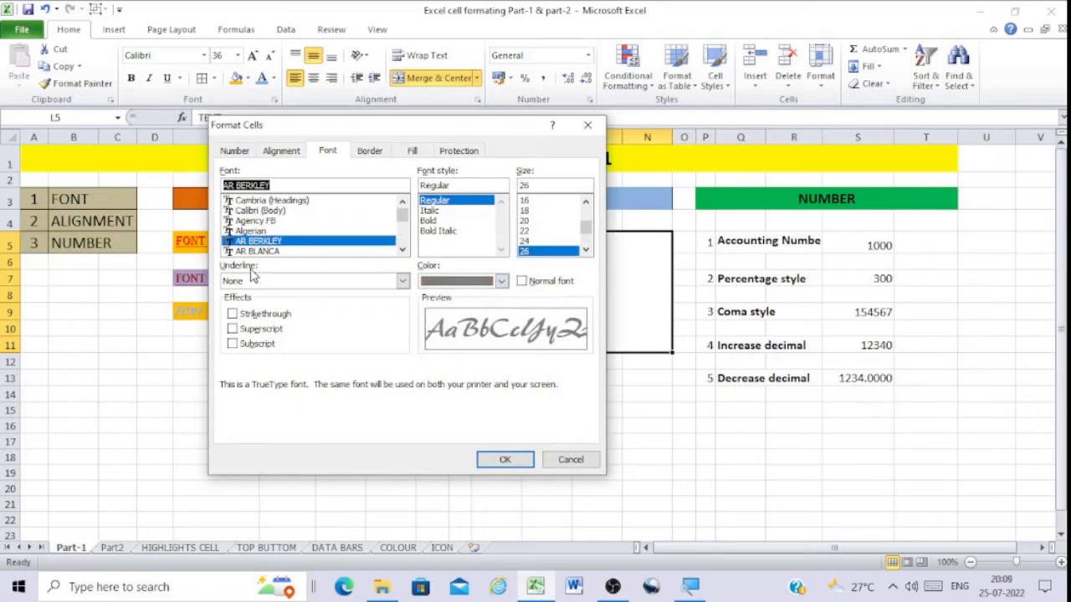
{"action": "left_click", "coordinate": [250, 318]}
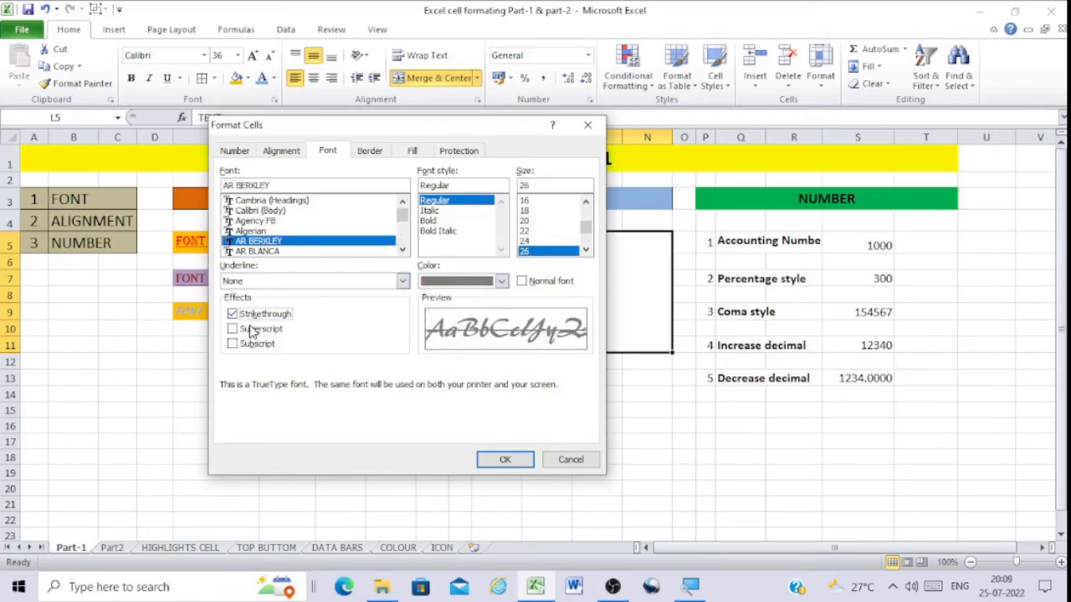
{"action": "left_click", "coordinate": [251, 319]}
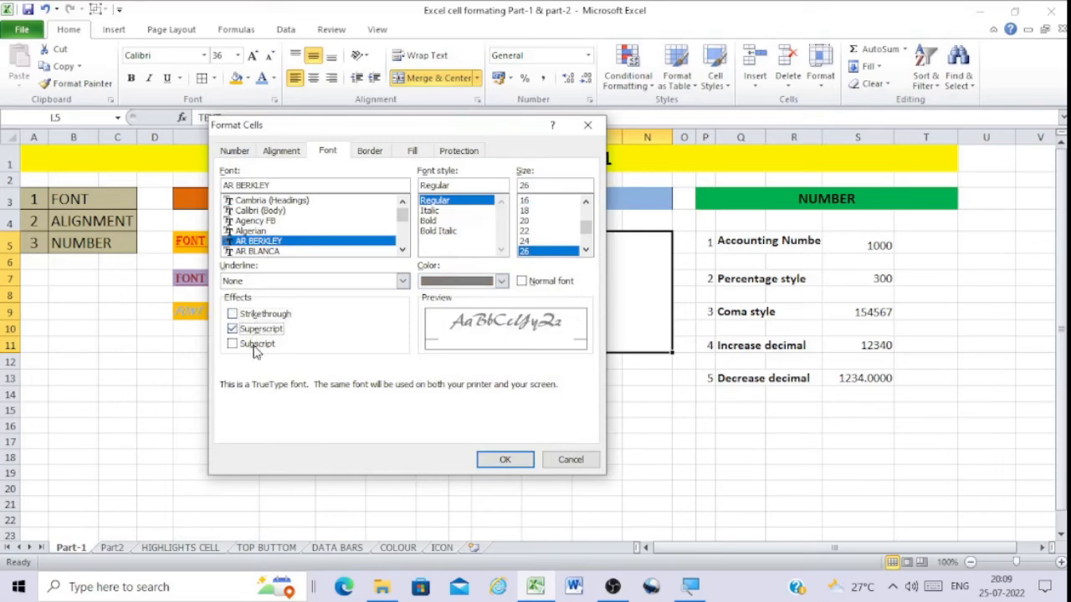
{"action": "left_click", "coordinate": [255, 344]}
{"action": "left_click", "coordinate": [506, 459]}
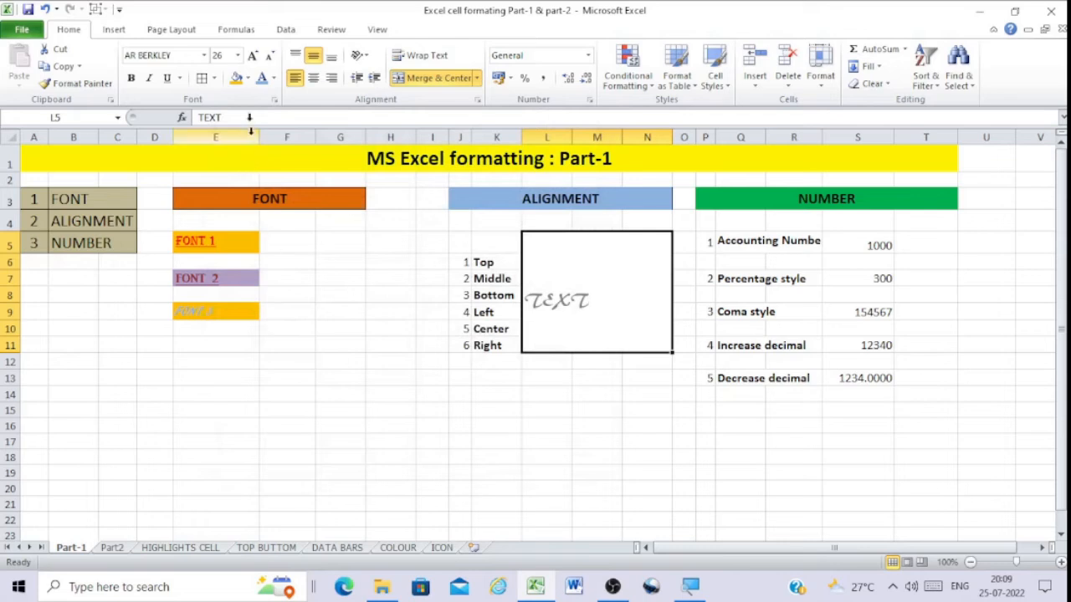
- Look through the available fonts and number formats for the merged TEXT cell without choosing any
{"action": "left_click", "coordinate": [204, 55]}
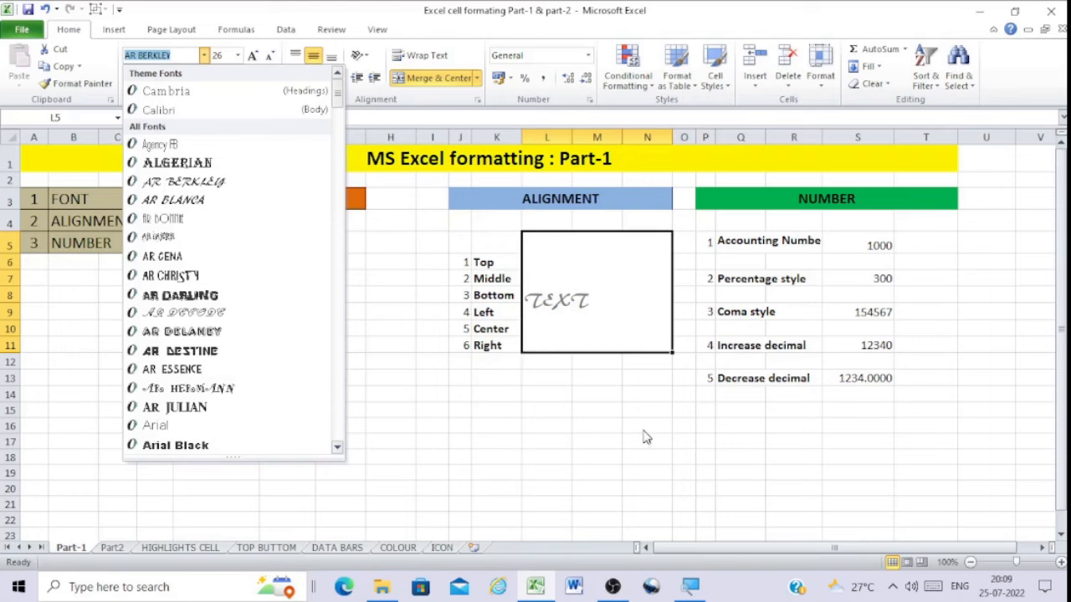
{"action": "left_click", "coordinate": [576, 471]}
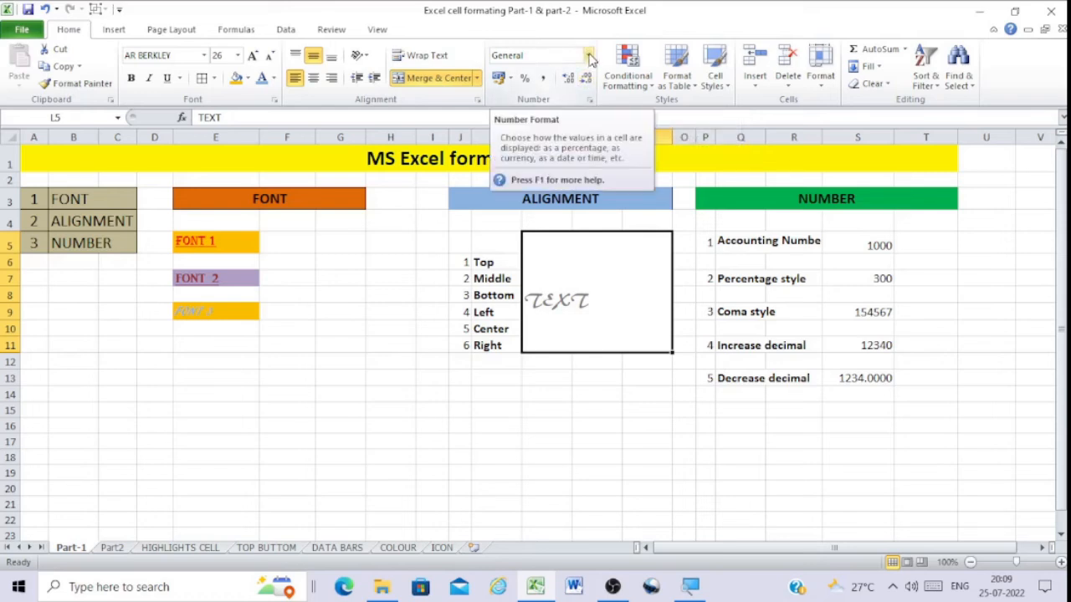
{"action": "left_click", "coordinate": [589, 56]}
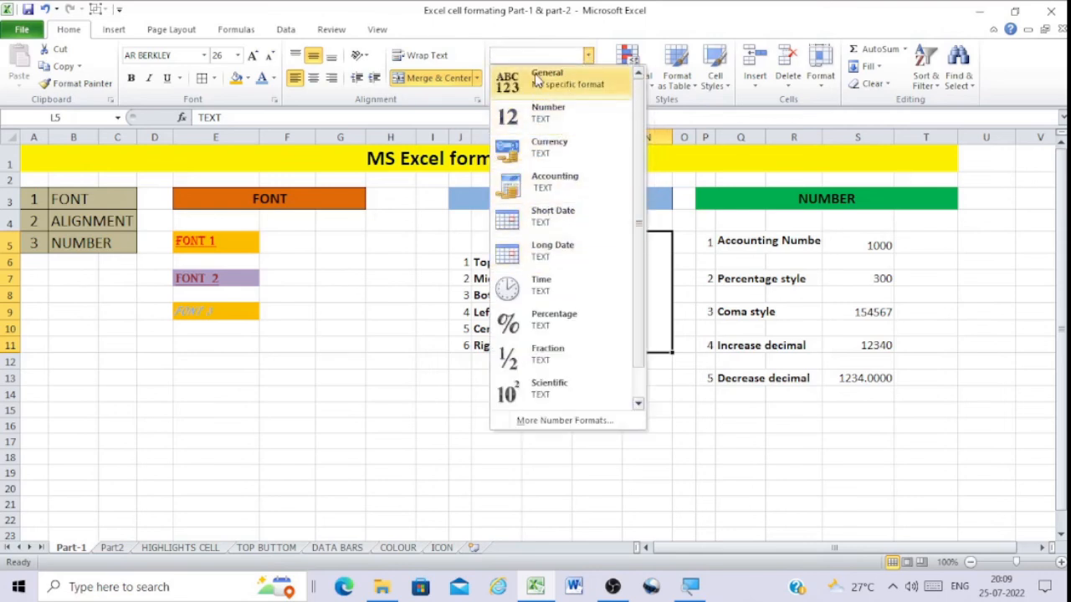
{"action": "left_click", "coordinate": [810, 430]}
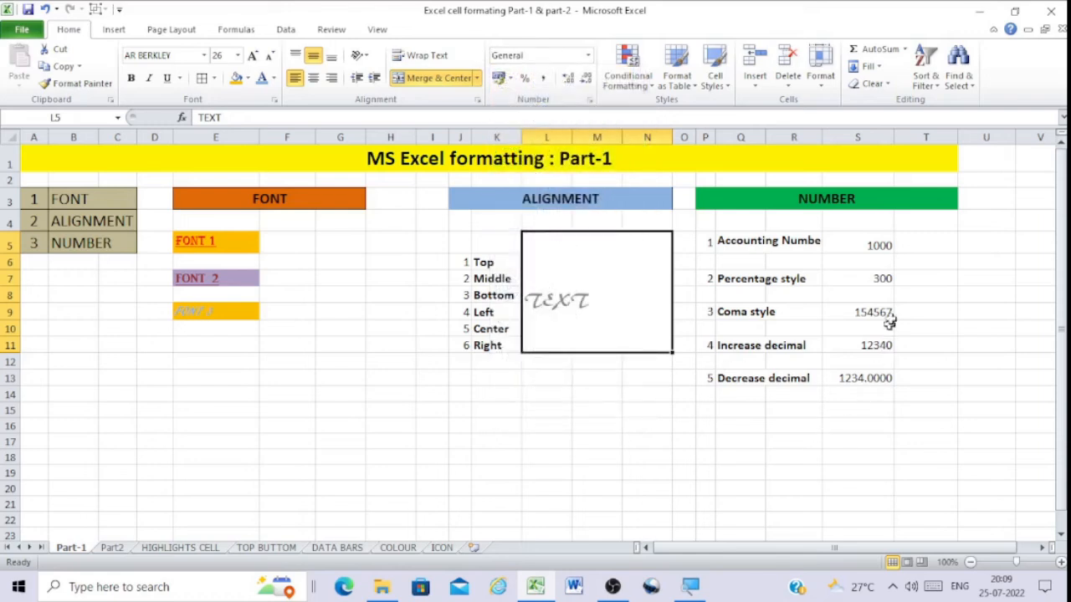
- Apply the accounting number format to S5, show the English (India) rupee symbol, and switch it to the English (U.S.) dollar
{"action": "left_click", "coordinate": [882, 245]}
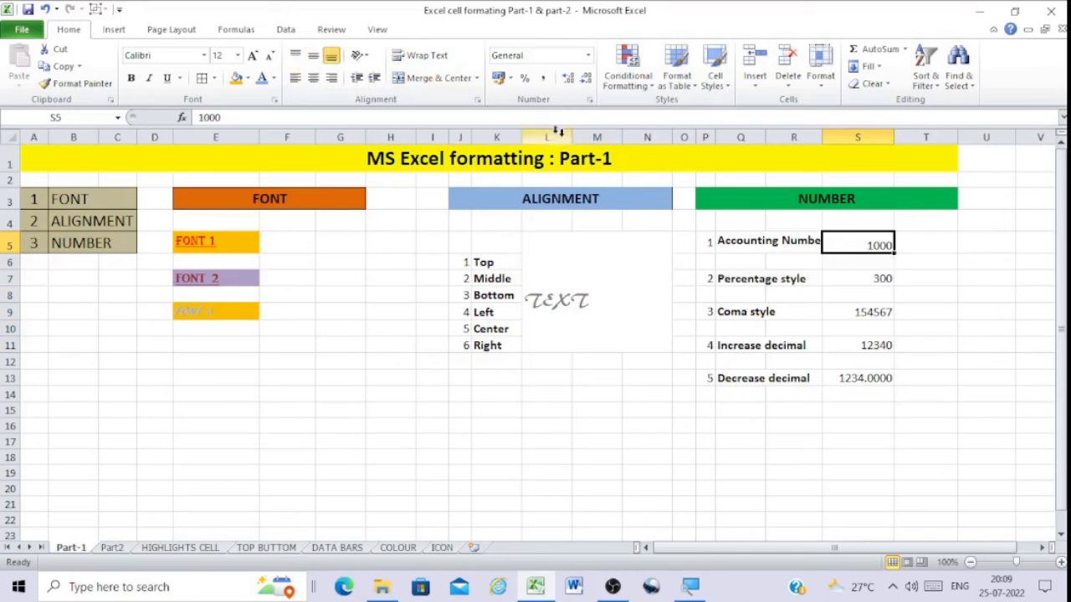
{"action": "left_click", "coordinate": [500, 80]}
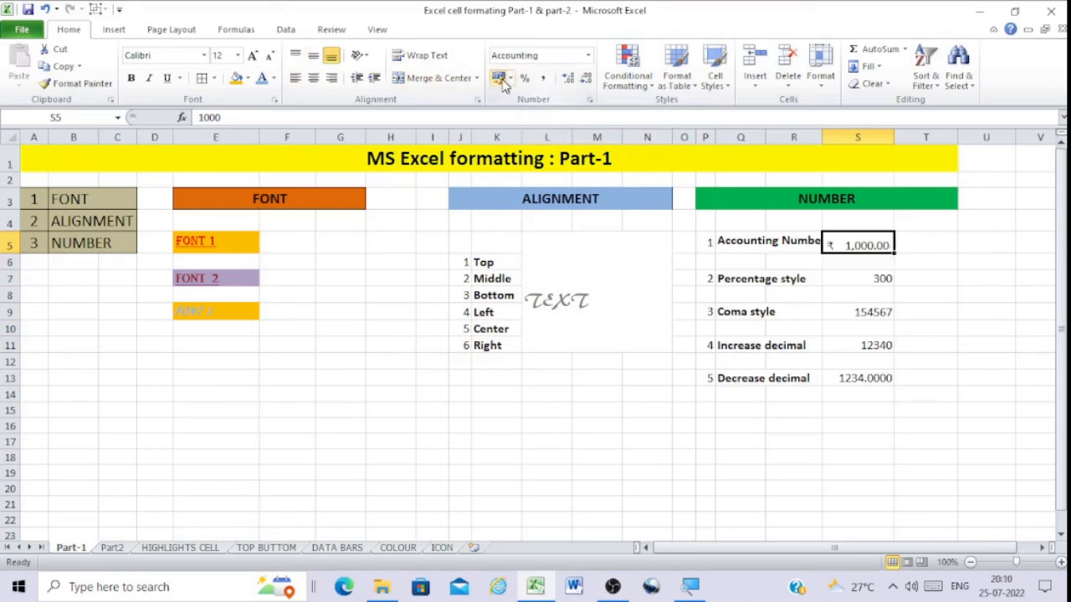
{"action": "left_click", "coordinate": [511, 79]}
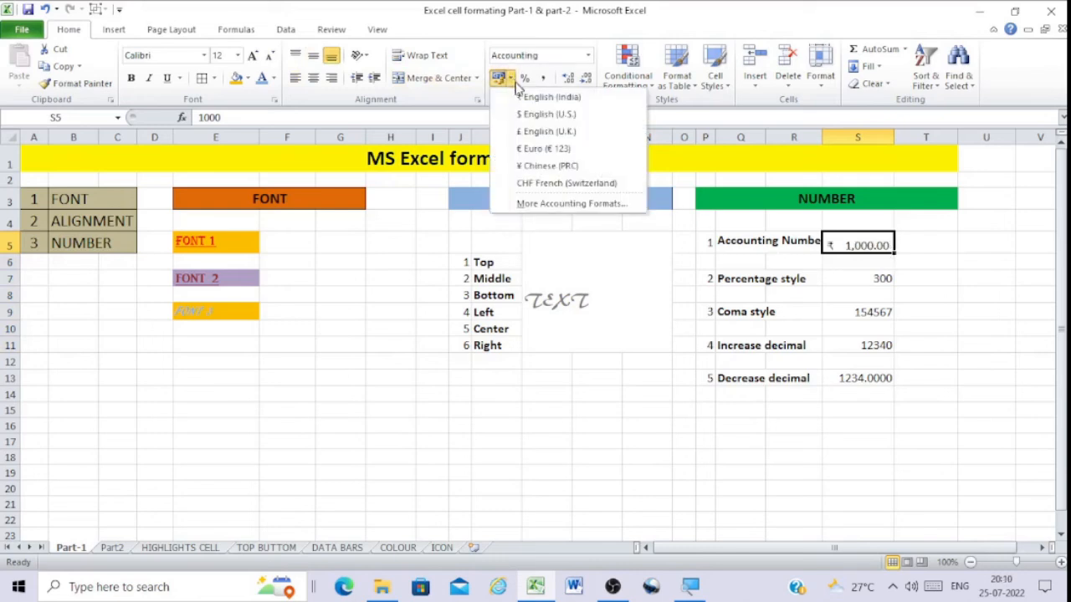
{"action": "left_click", "coordinate": [534, 100]}
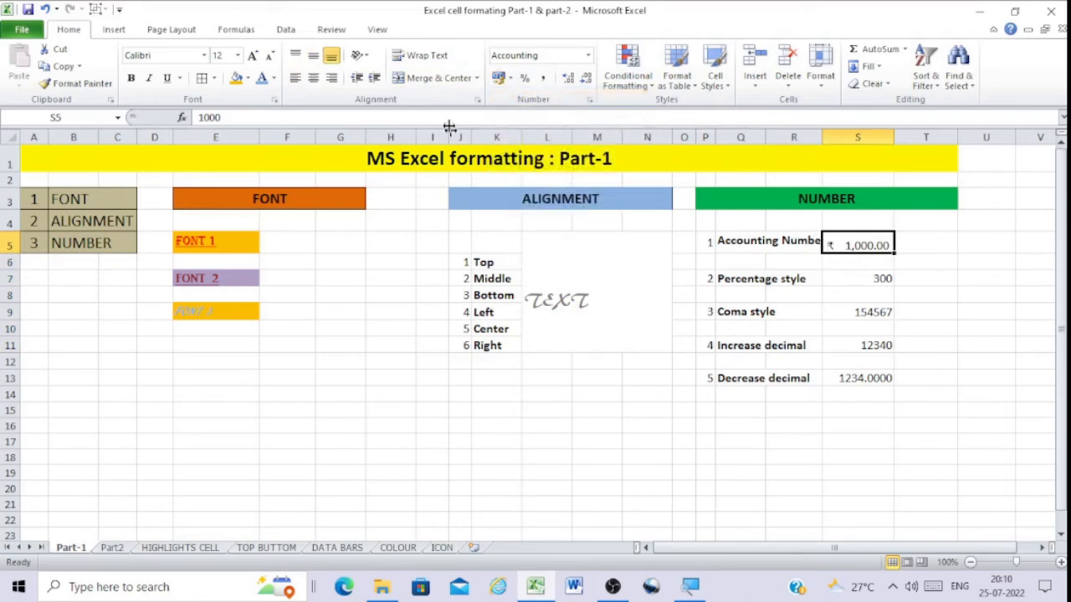
{"action": "left_click", "coordinate": [508, 84]}
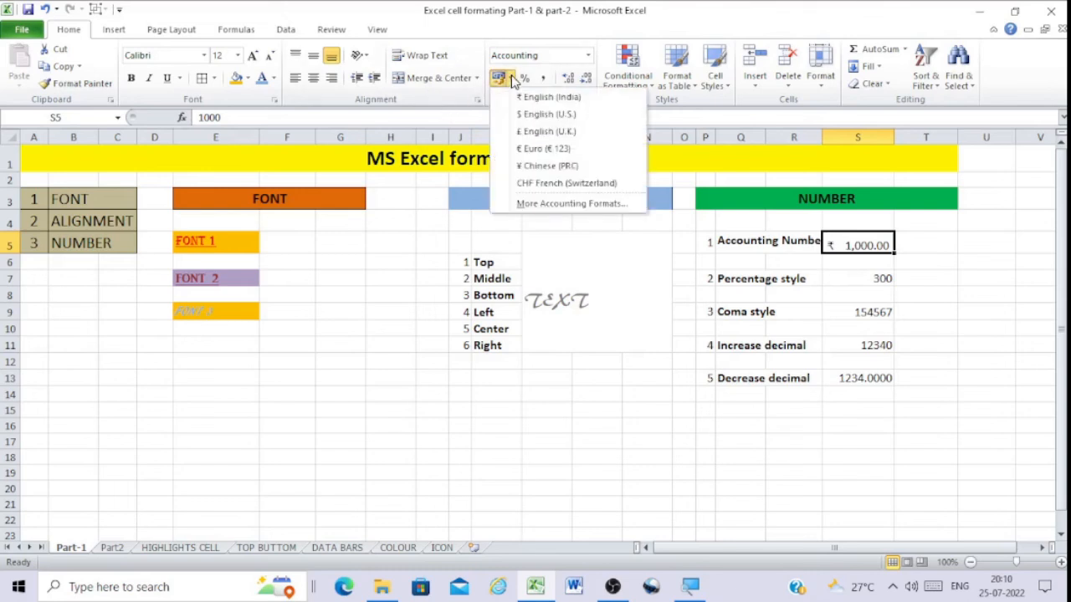
{"action": "left_click", "coordinate": [548, 115]}
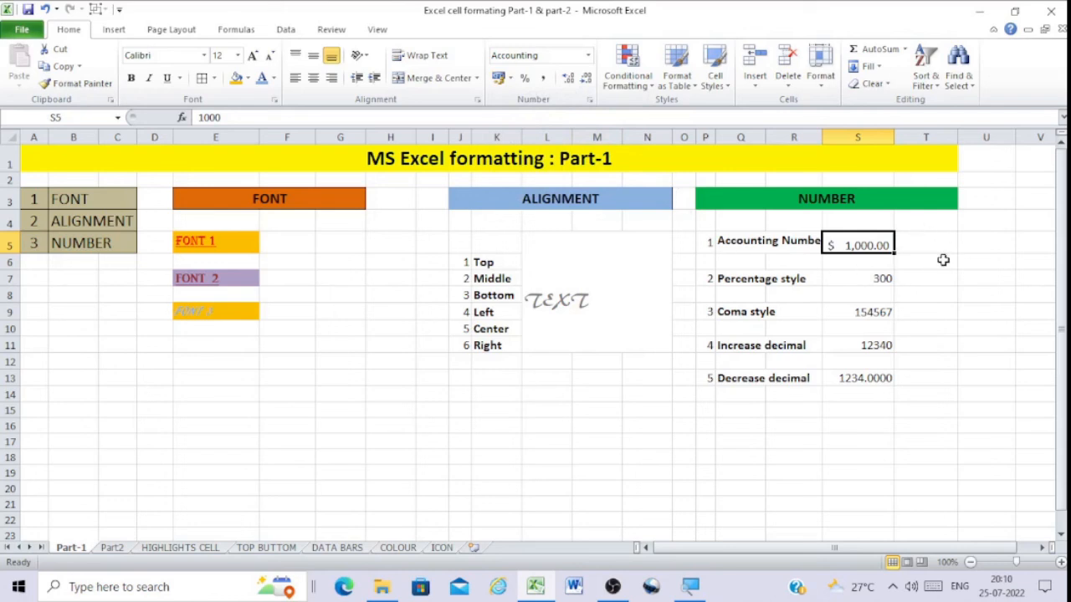
- Apply the percent style to the value in S7 and the comma style to the value in S9
{"action": "left_click", "coordinate": [867, 281]}
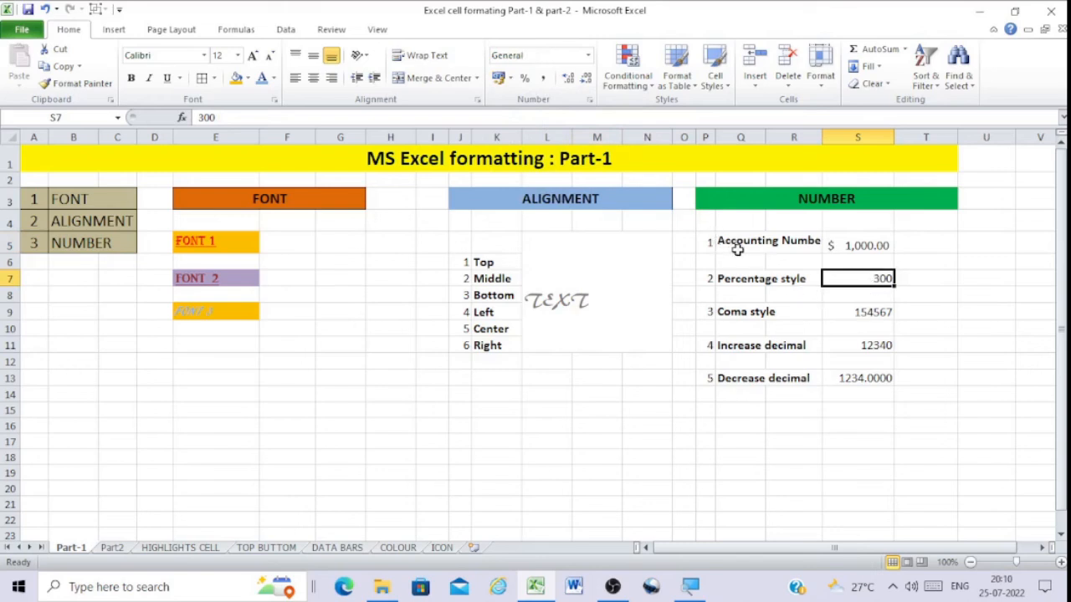
{"action": "left_click", "coordinate": [525, 79]}
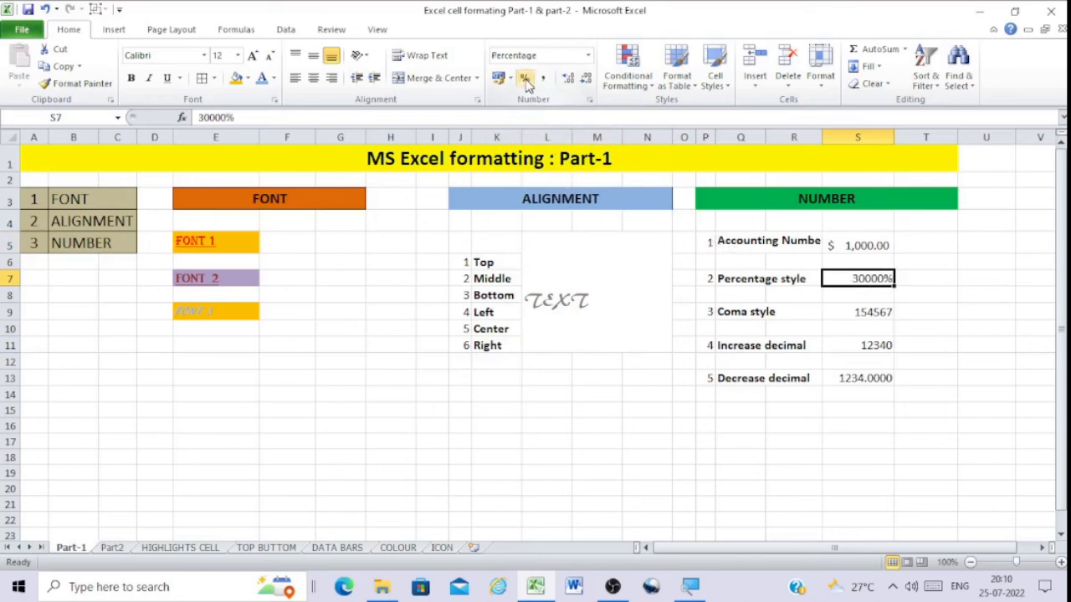
{"action": "left_click", "coordinate": [866, 313]}
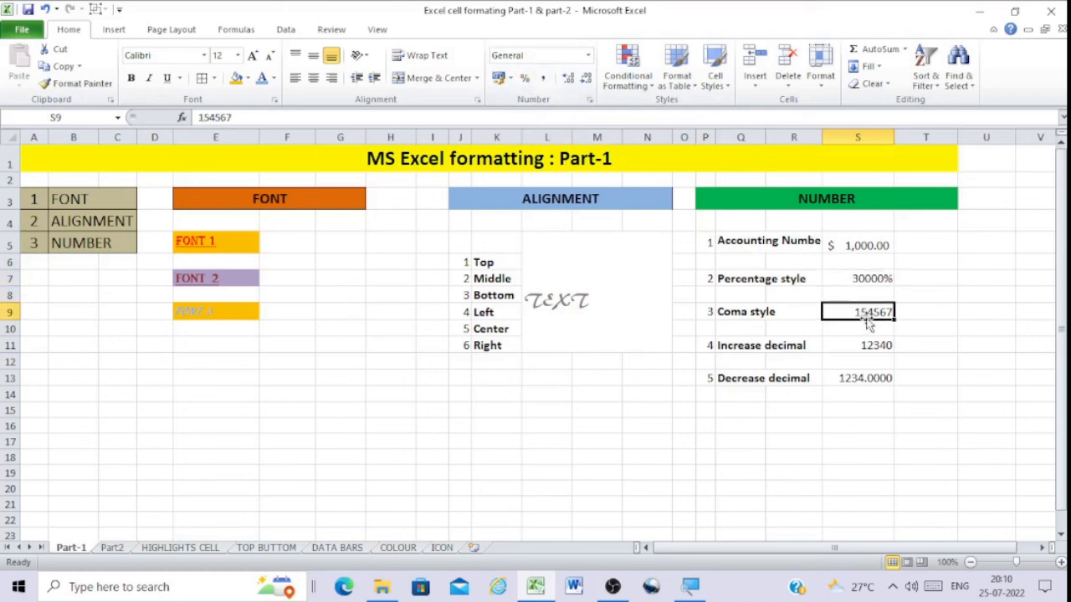
{"action": "left_click", "coordinate": [543, 78]}
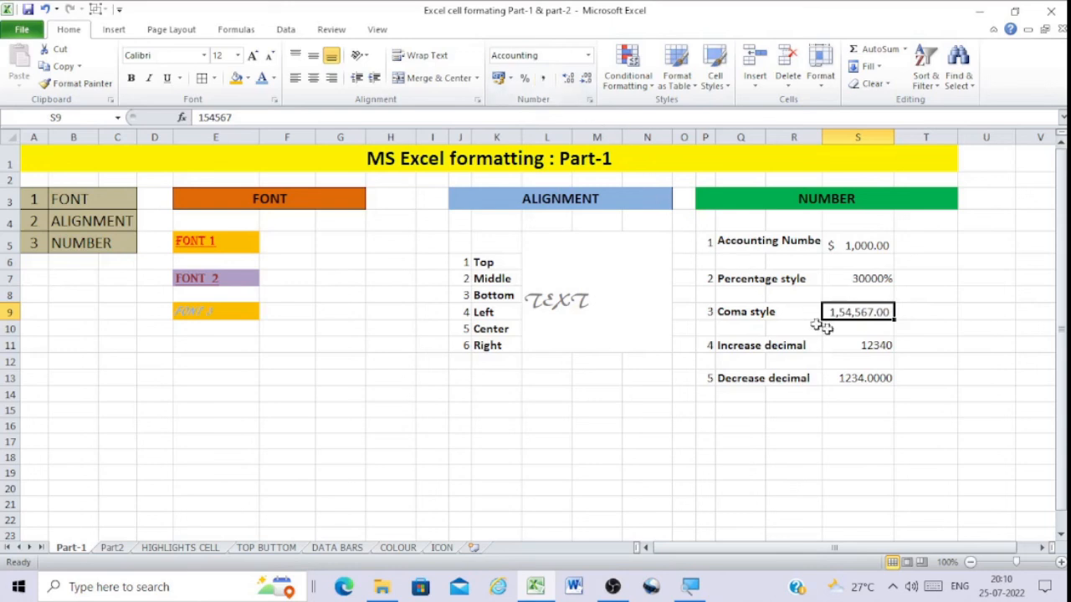
- Increase the decimals of the number in S11 to four decimal places
{"action": "left_click", "coordinate": [874, 346]}
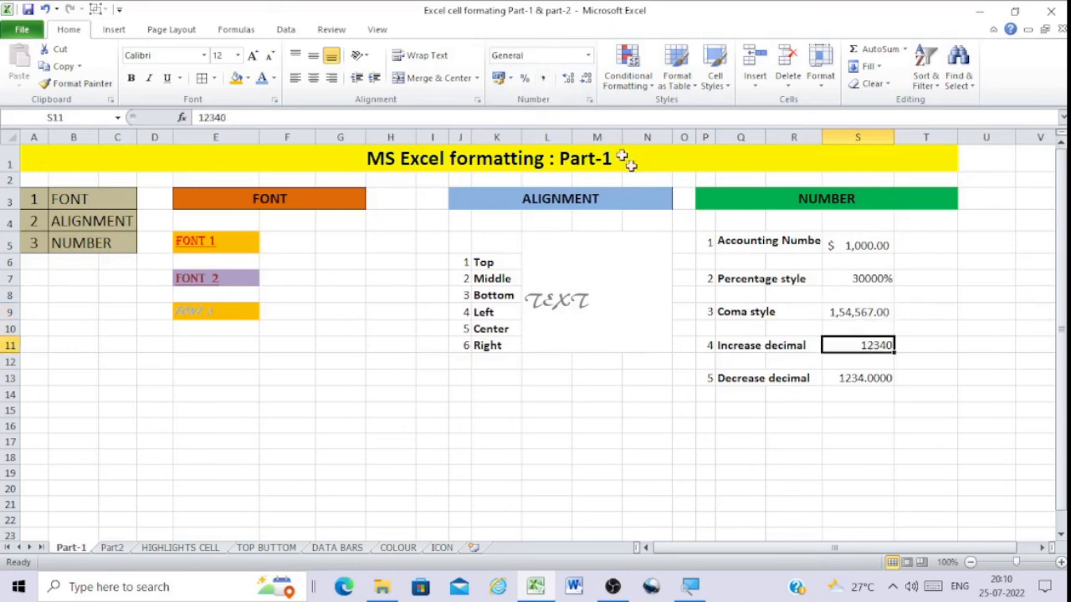
{"action": "left_click", "coordinate": [573, 82]}
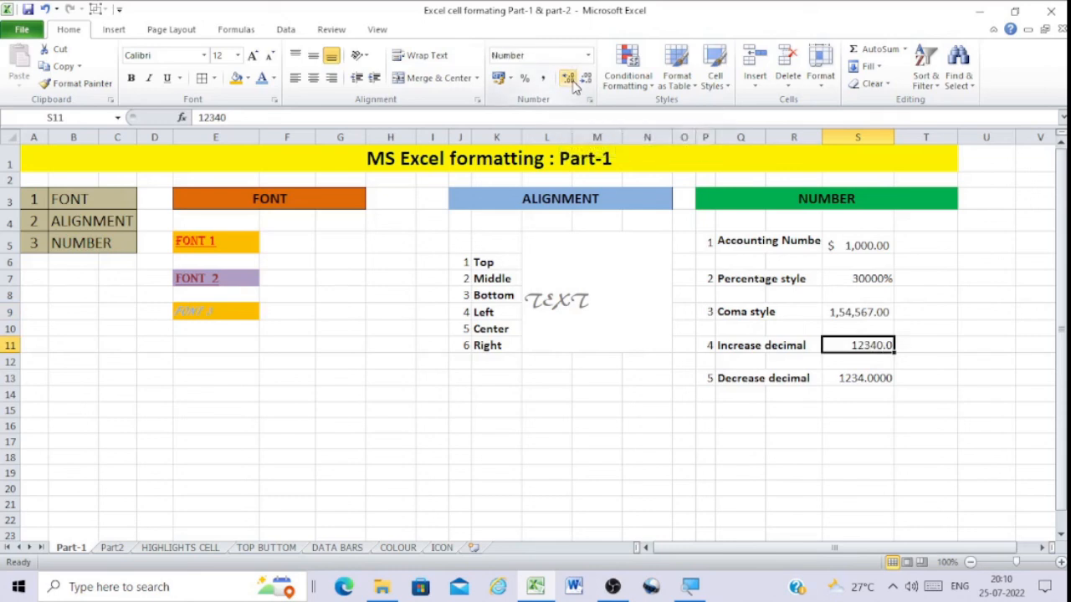
{"action": "left_click", "coordinate": [571, 80]}
{"action": "left_click", "coordinate": [570, 81]}
{"action": "left_click", "coordinate": [571, 81]}
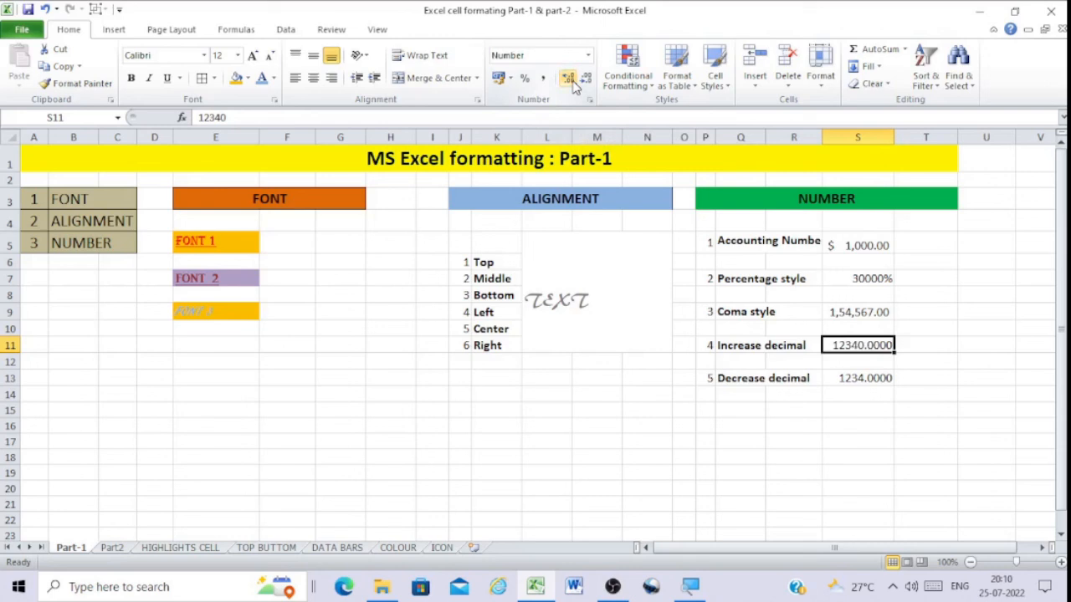
- Decrease the decimals of the number in S13 to one decimal place
{"action": "left_click", "coordinate": [869, 378]}
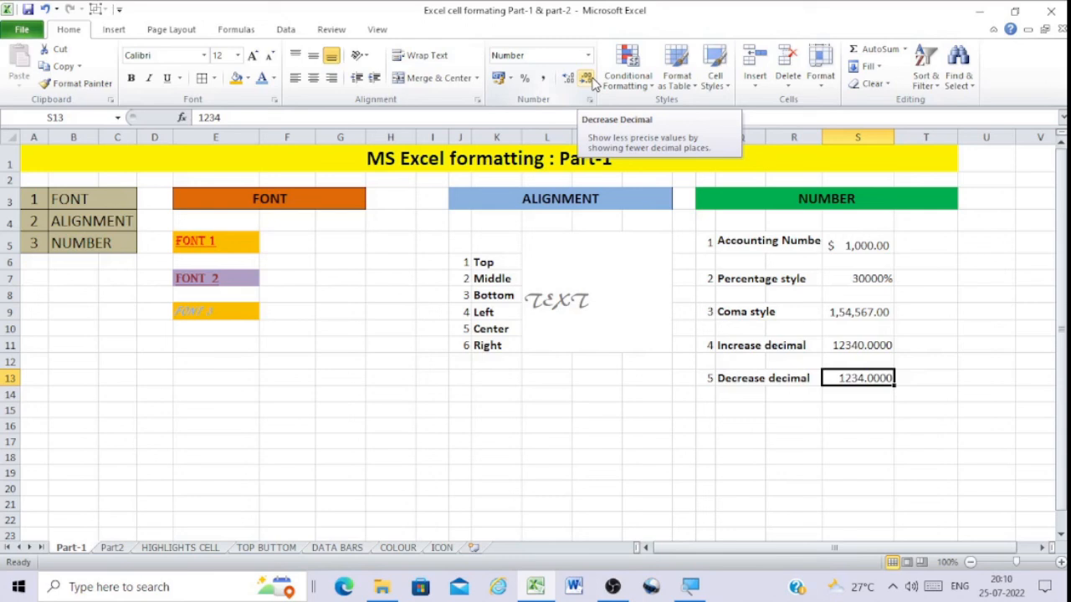
{"action": "left_click", "coordinate": [590, 81]}
{"action": "left_click", "coordinate": [590, 81]}
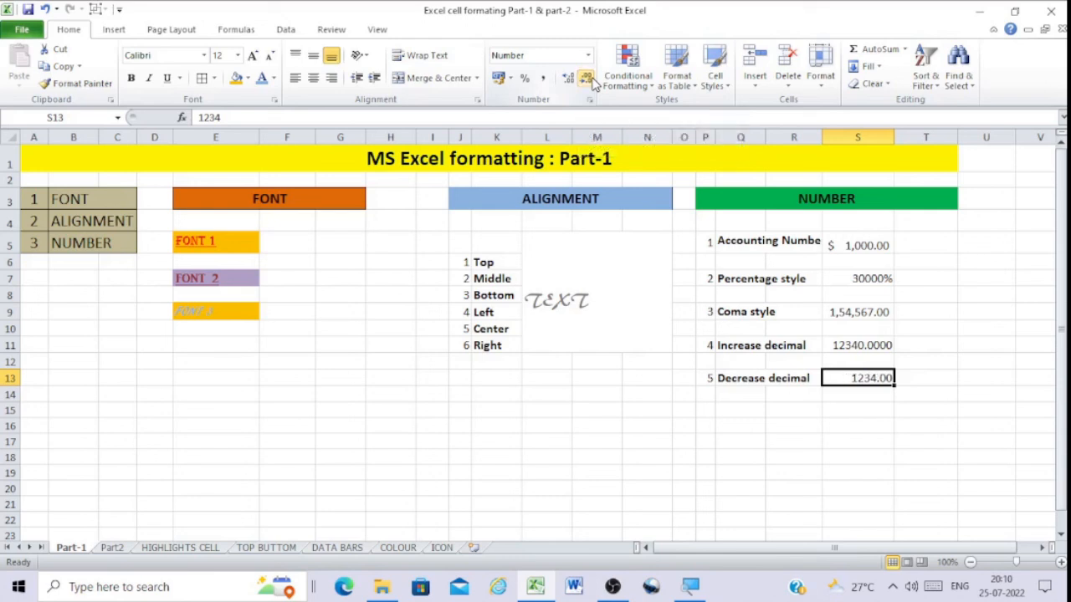
{"action": "left_click", "coordinate": [590, 81]}
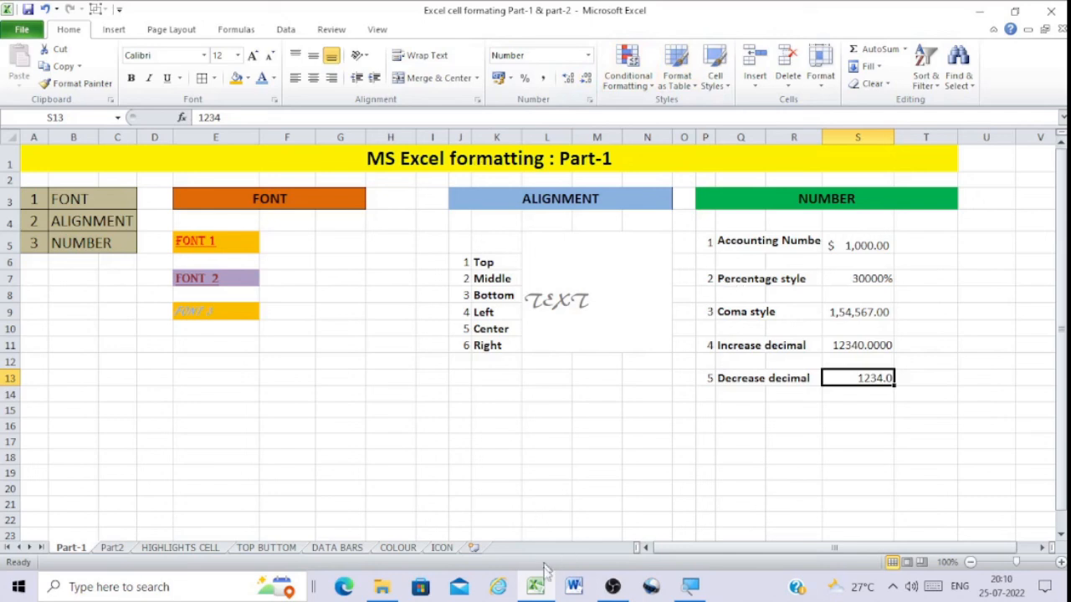
{"action": "left_click", "coordinate": [612, 587]}
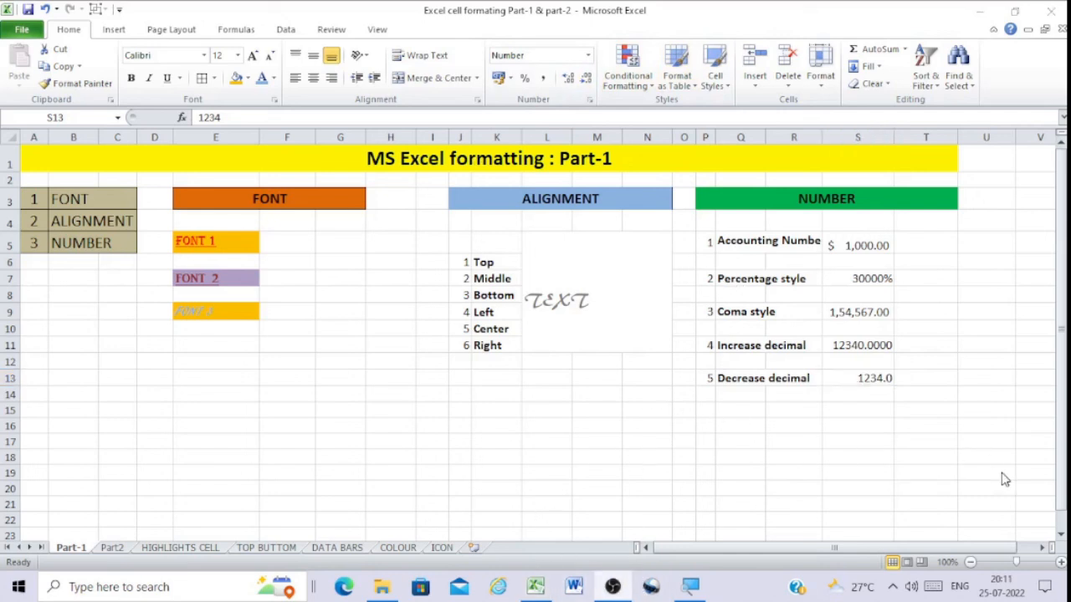